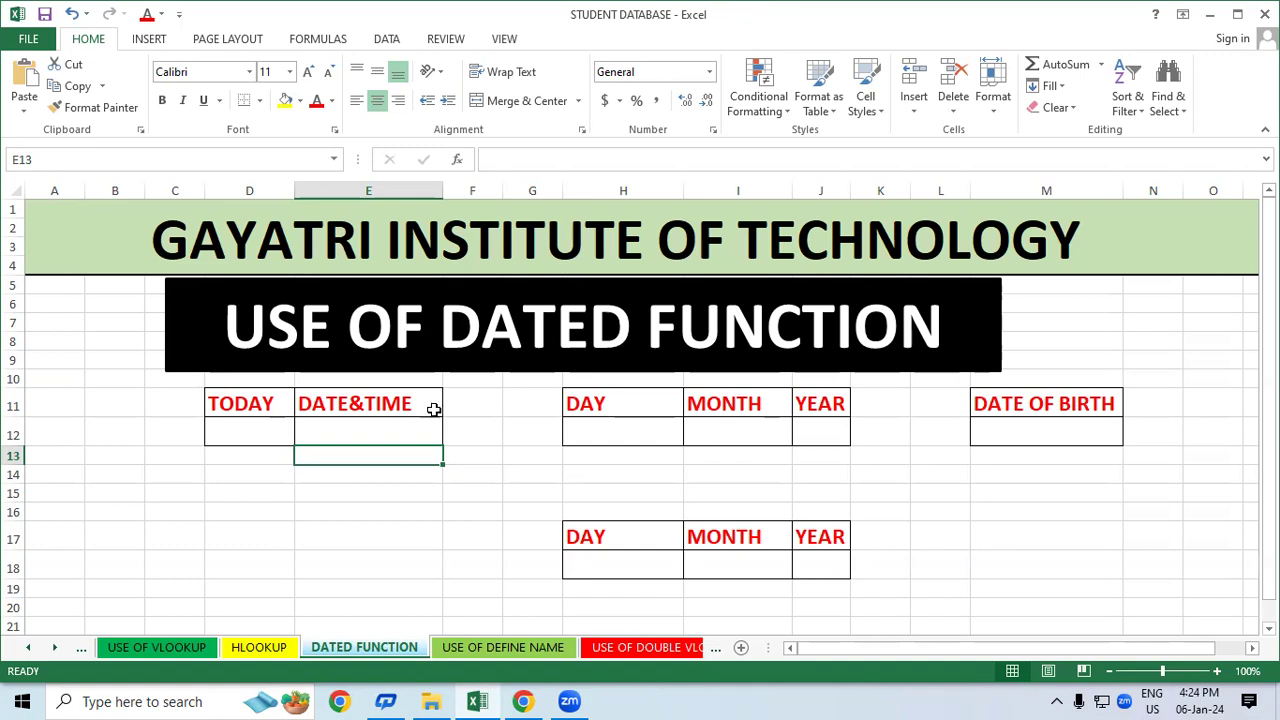
Check the system date and time settings through Control Panel, then close it.
click(104, 701)
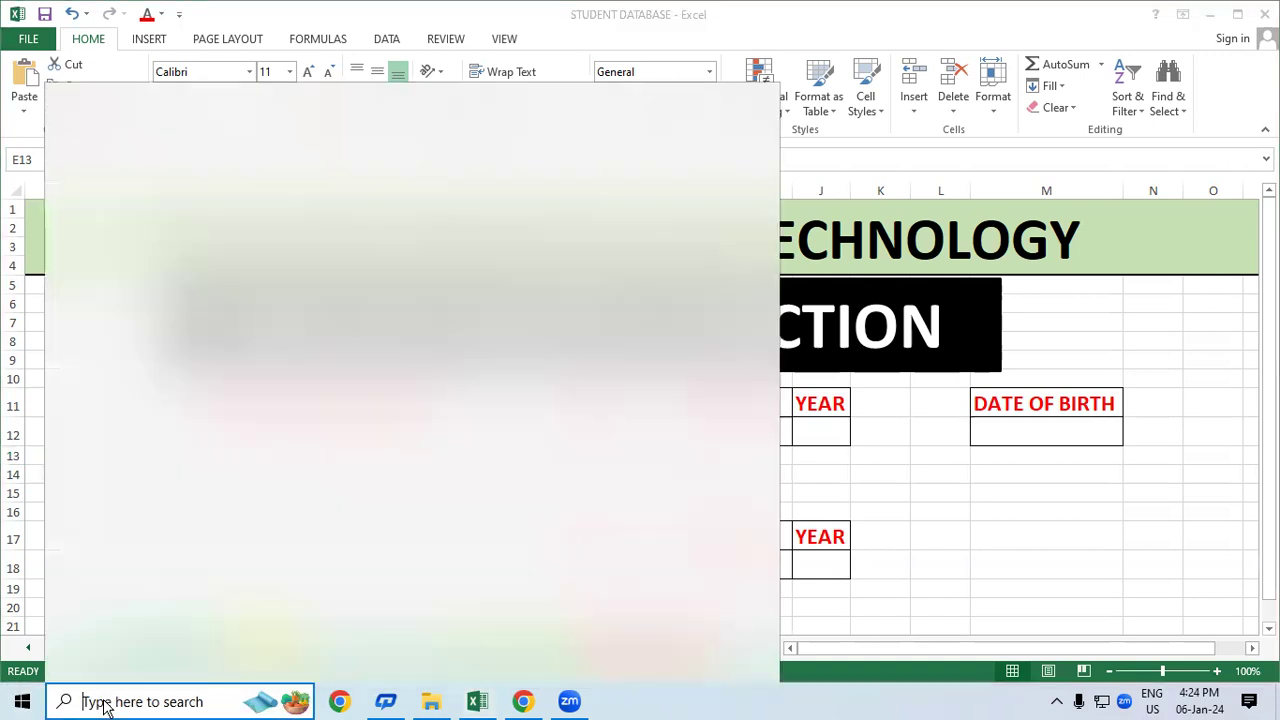
text(co)
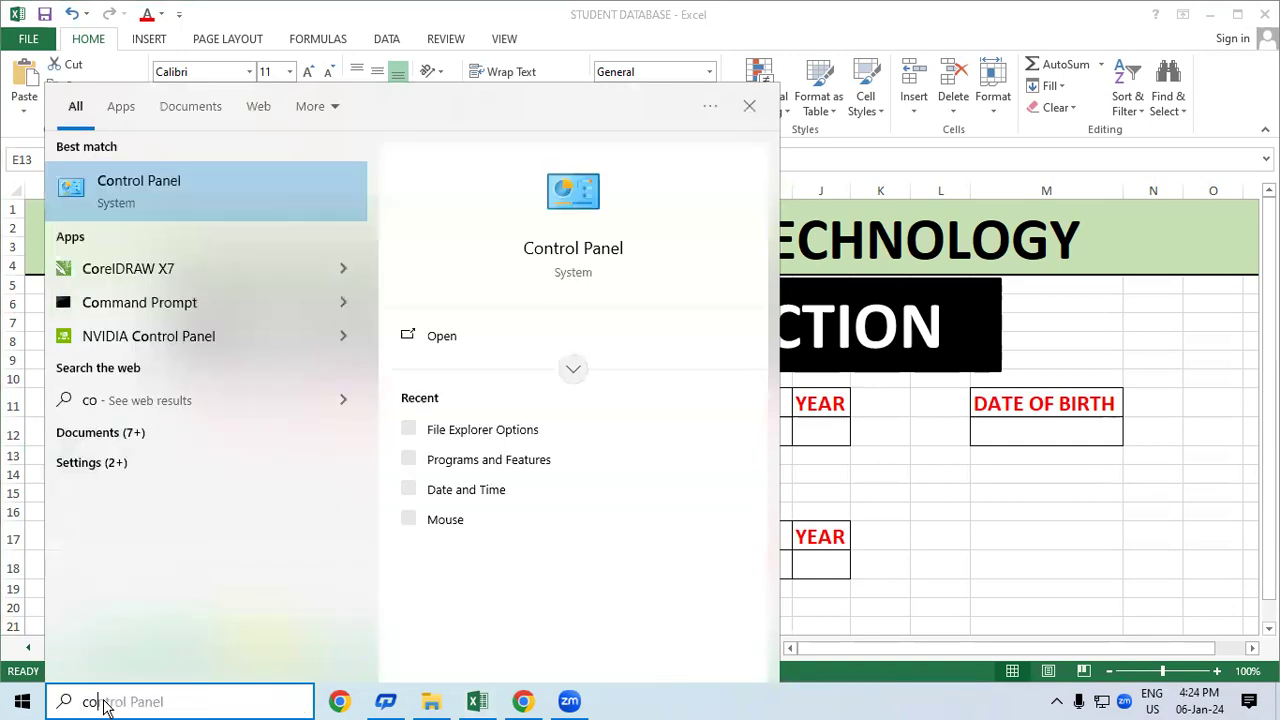
text(ntrol)
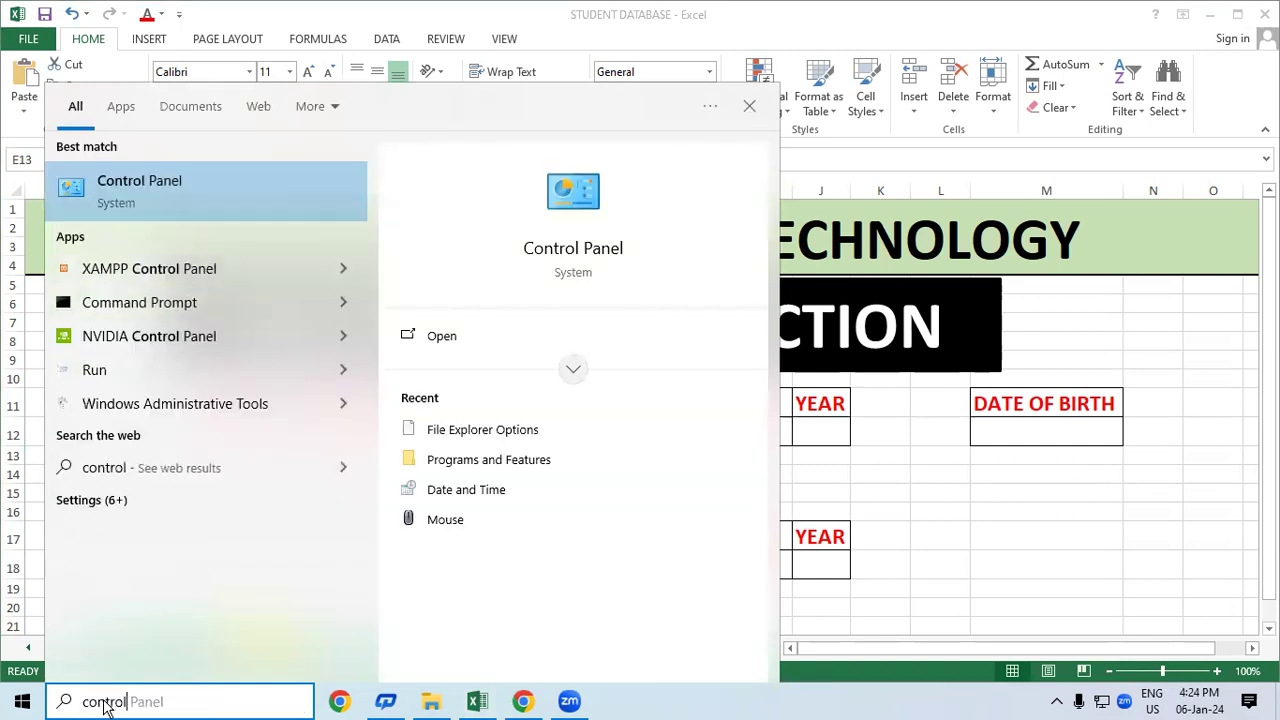
key(Return)
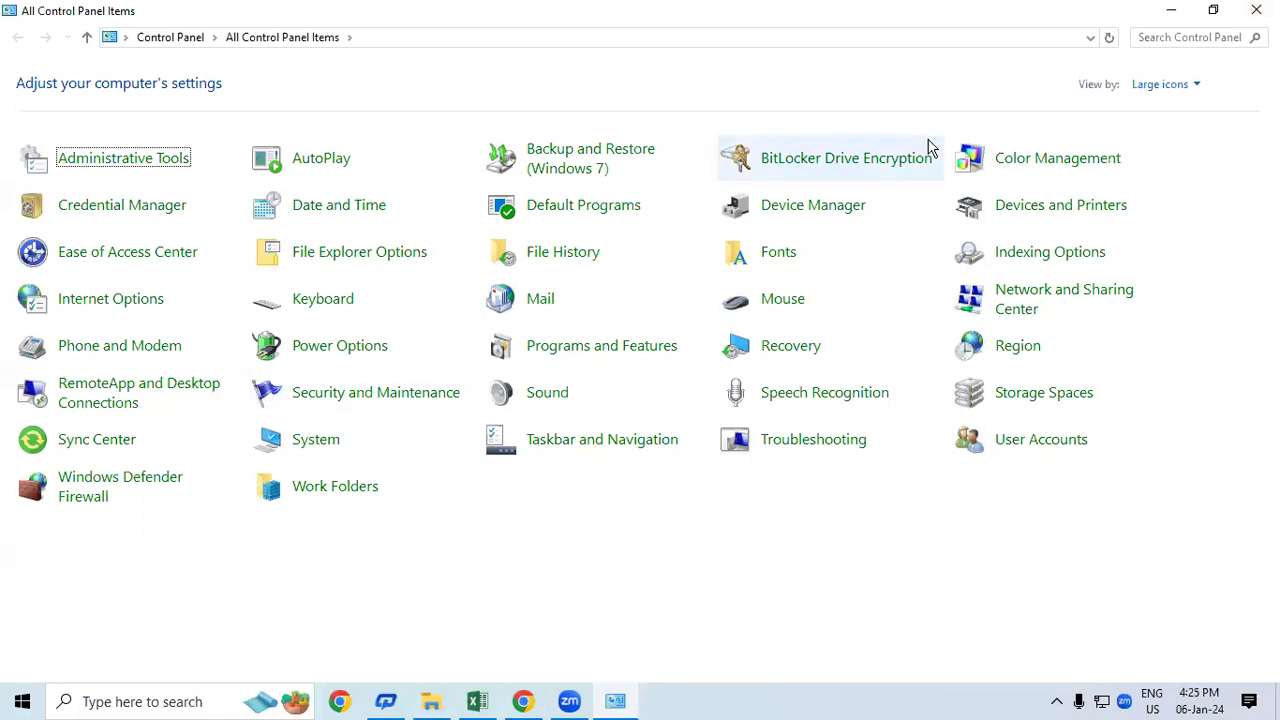
click(372, 210)
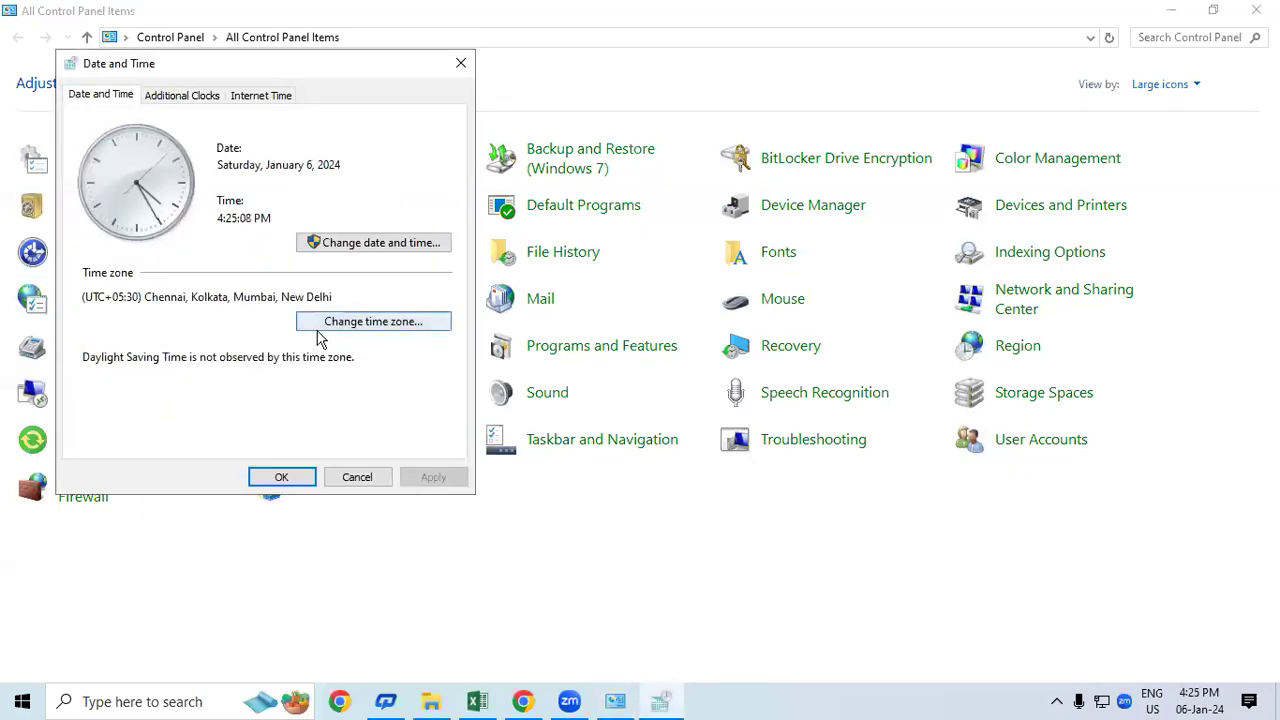
click(460, 63)
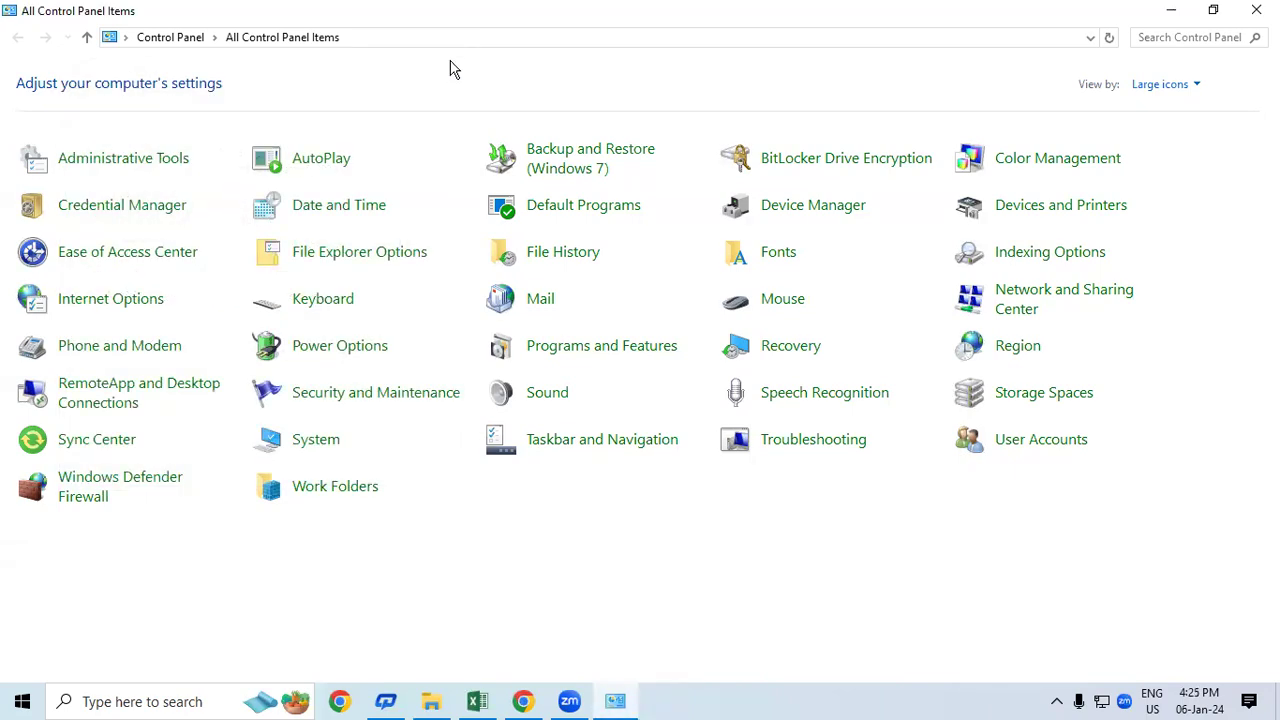
click(1256, 10)
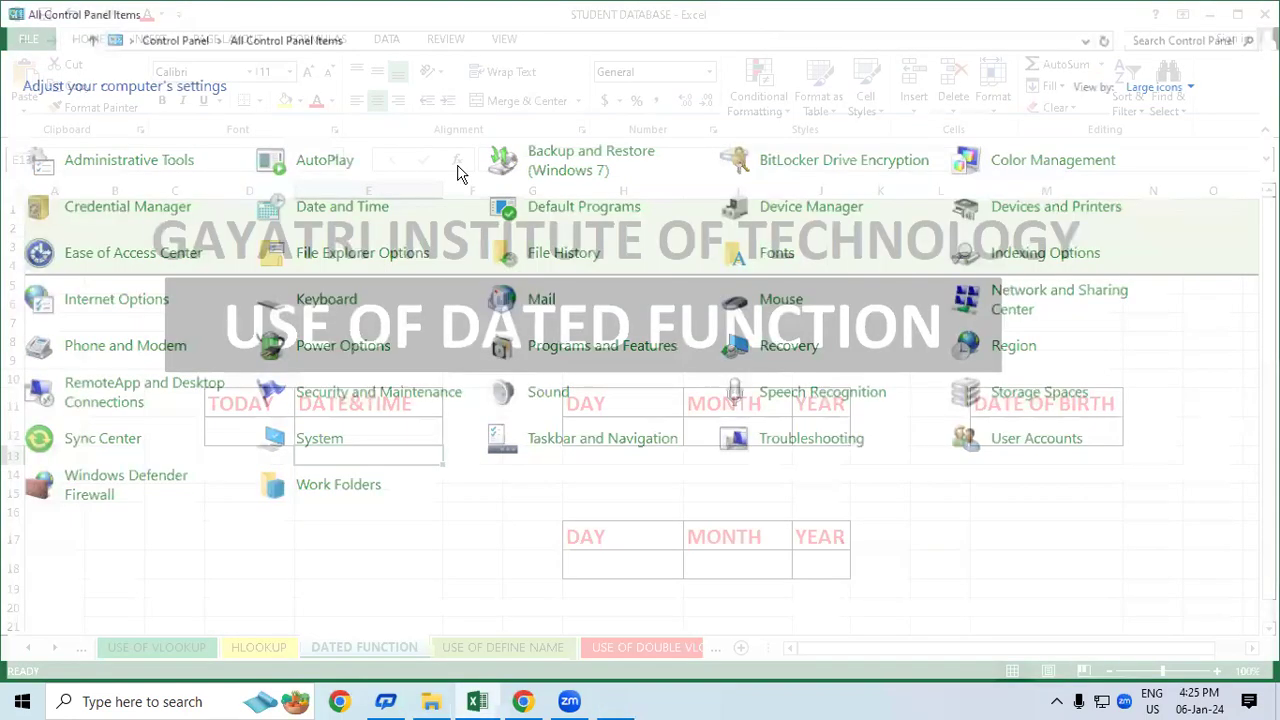
Enter =TODAY() in D12 under the TODAY heading so it shows 06-01-24.
click(251, 430)
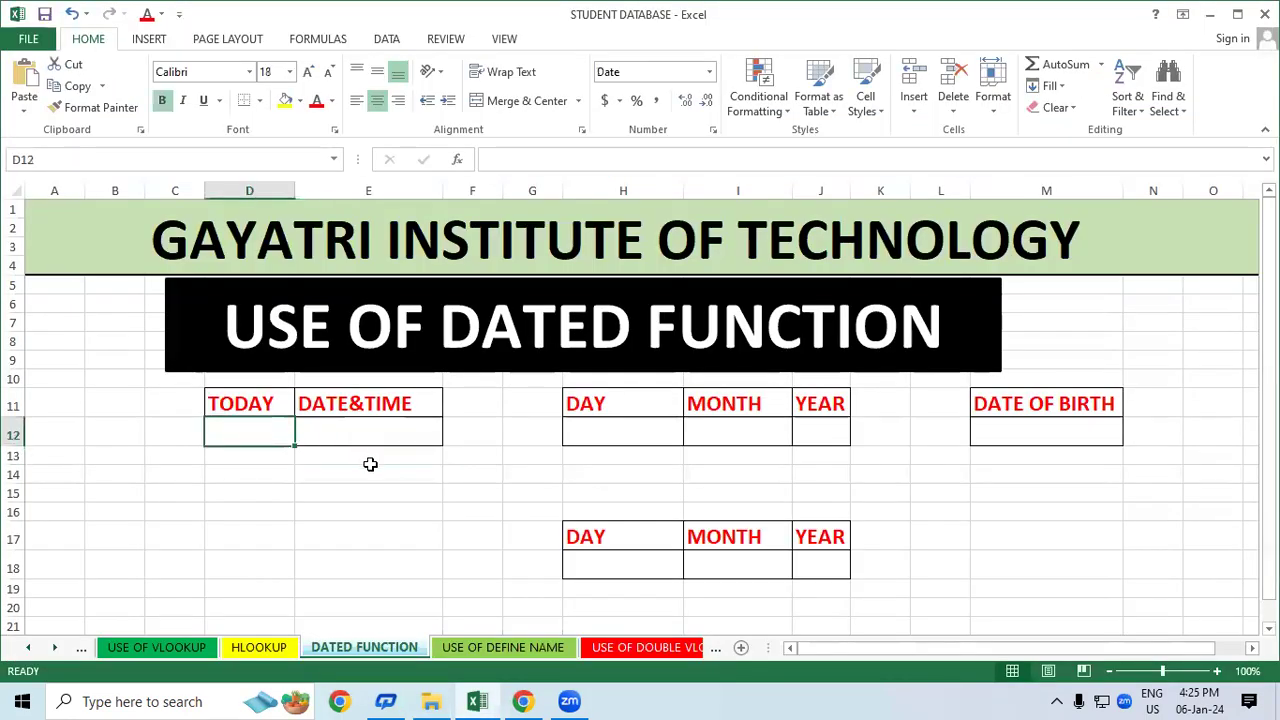
click(369, 487)
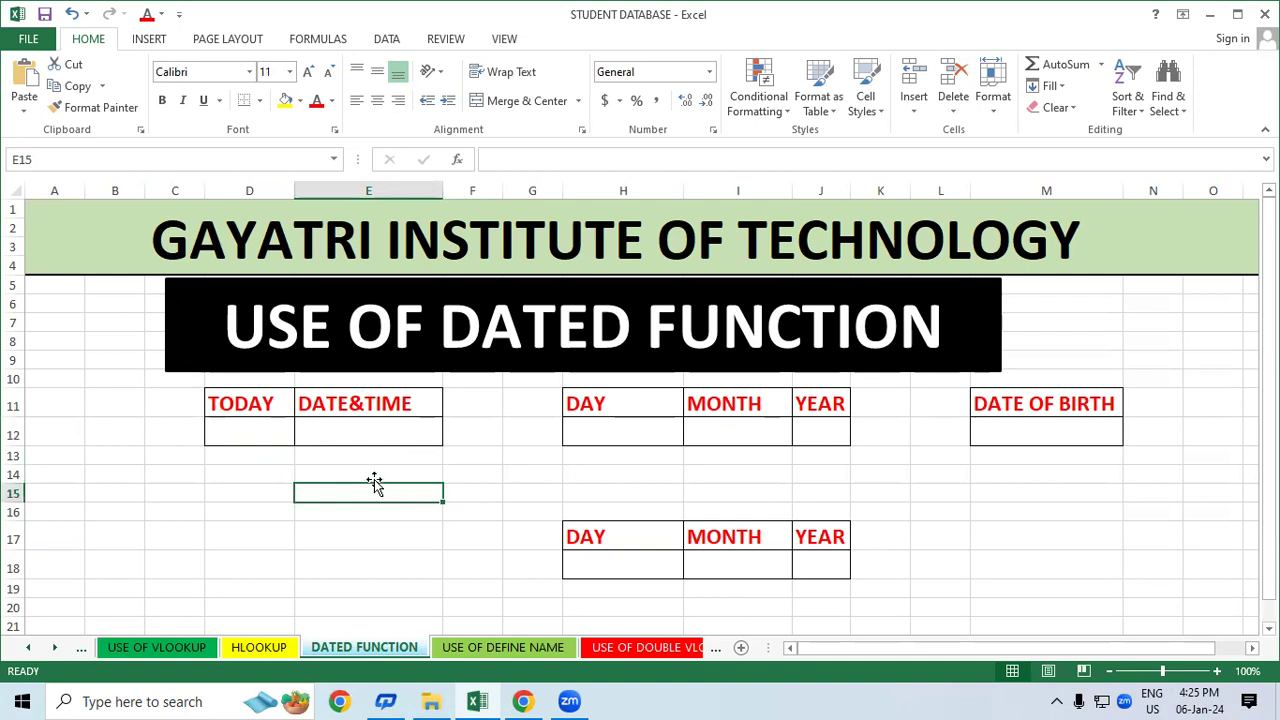
click(1088, 532)
click(266, 432)
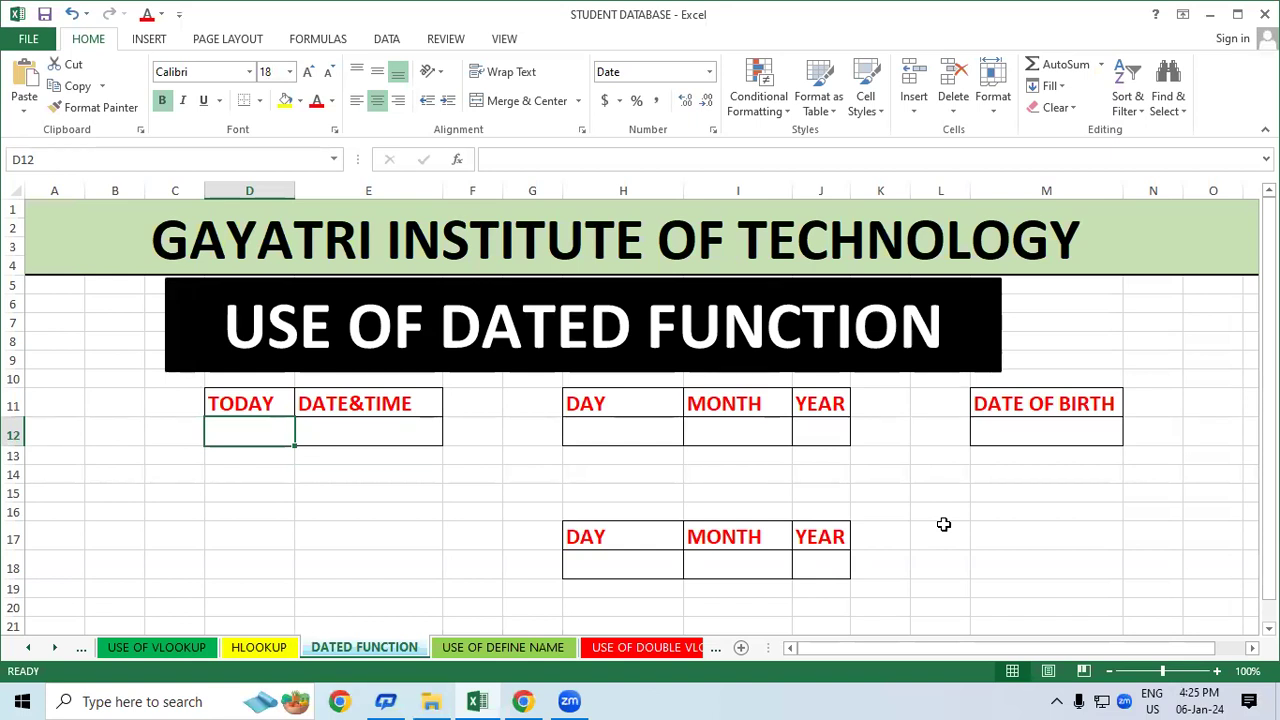
click(943, 524)
click(241, 437)
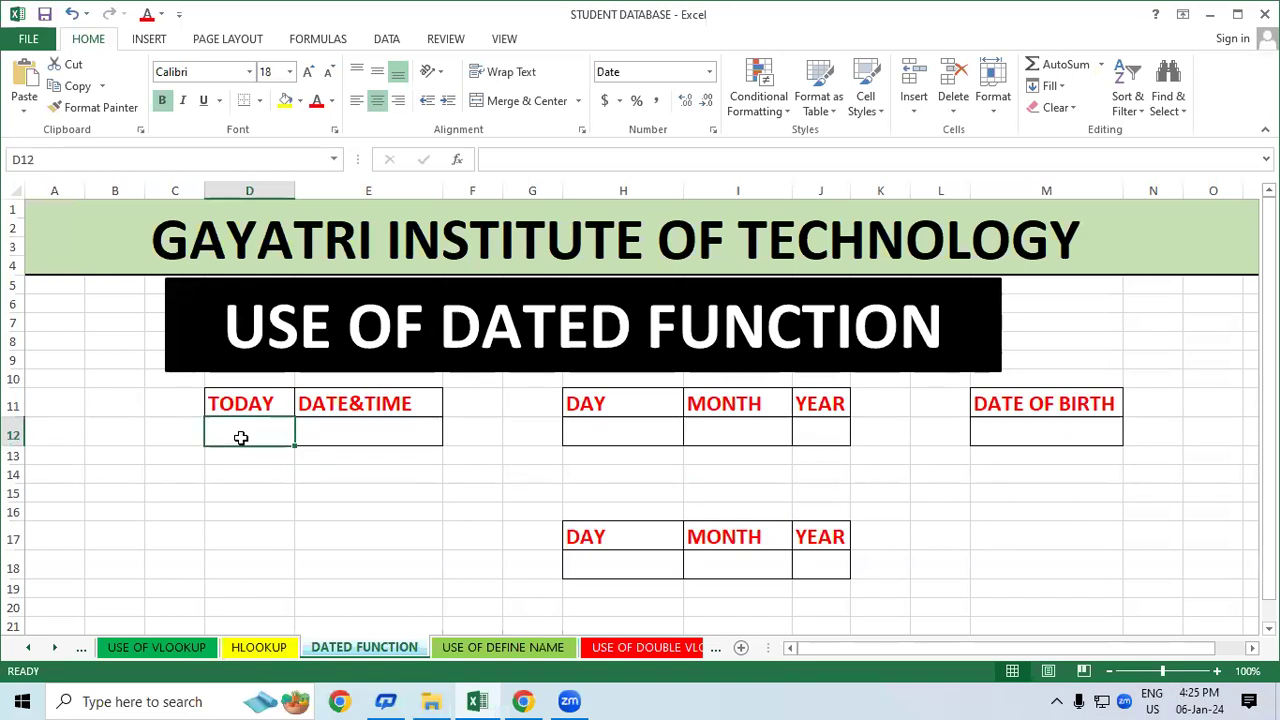
text(=)
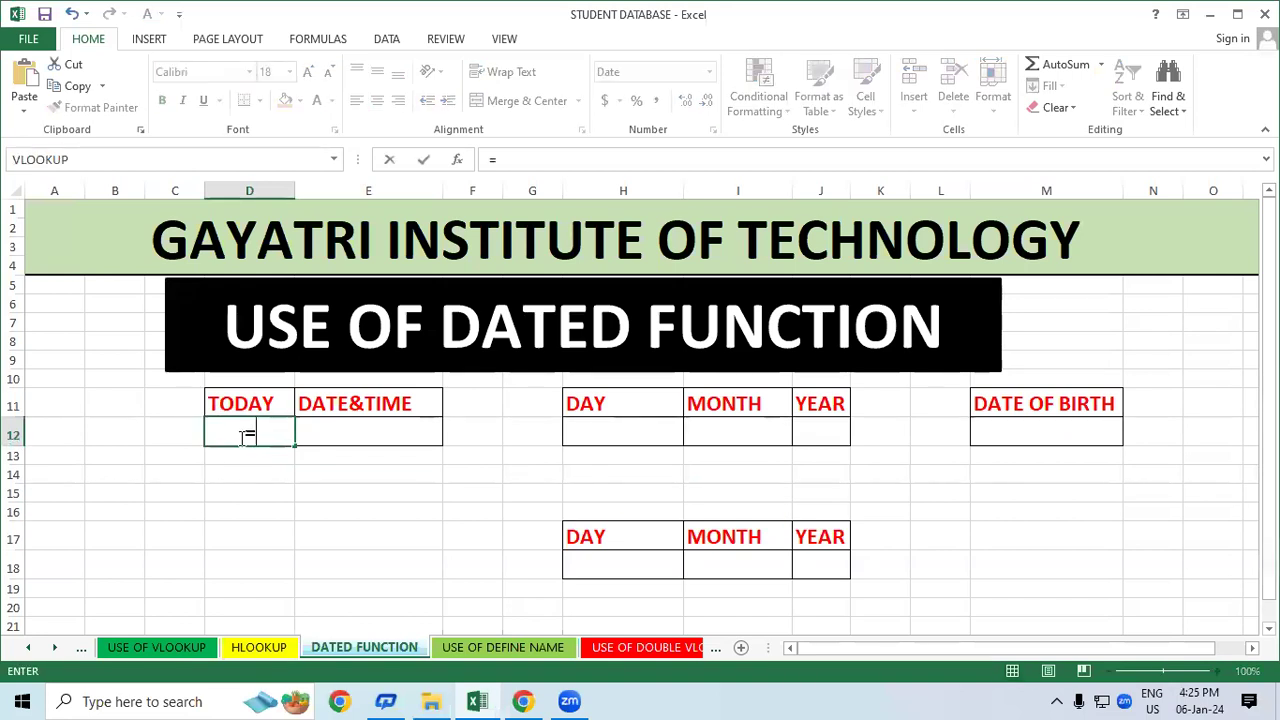
text(today())
key(Return)
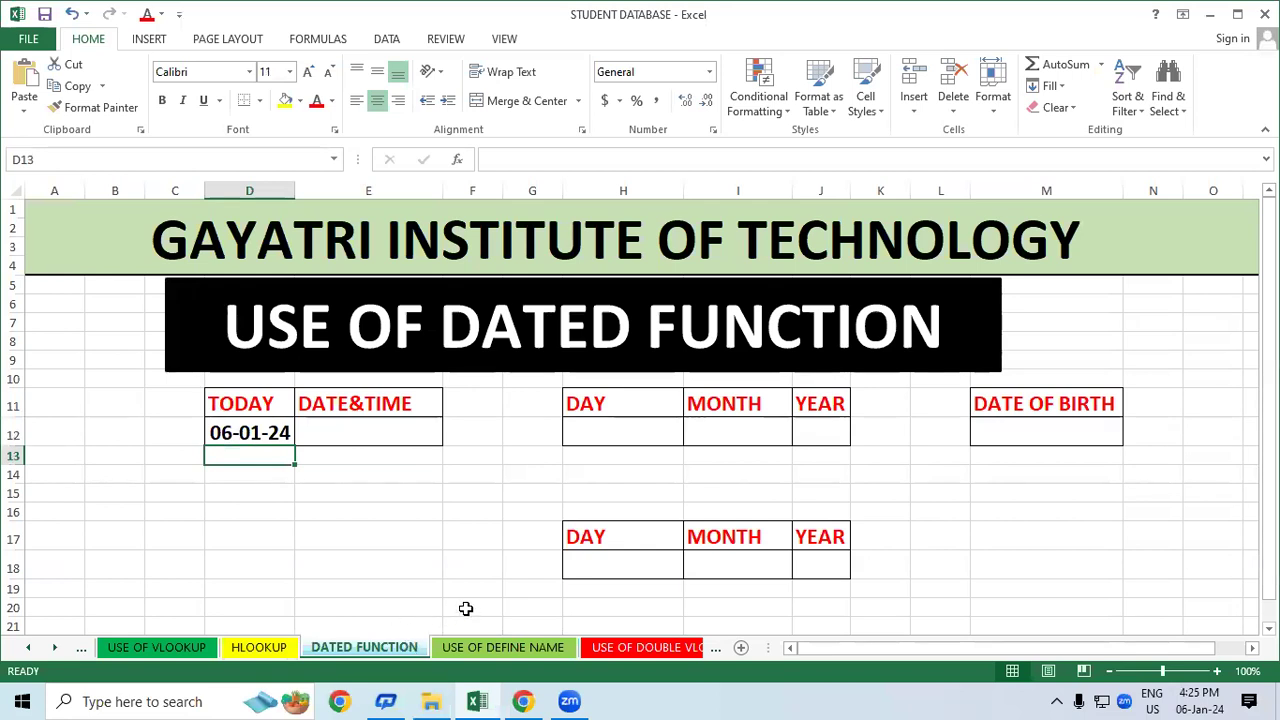
click(439, 571)
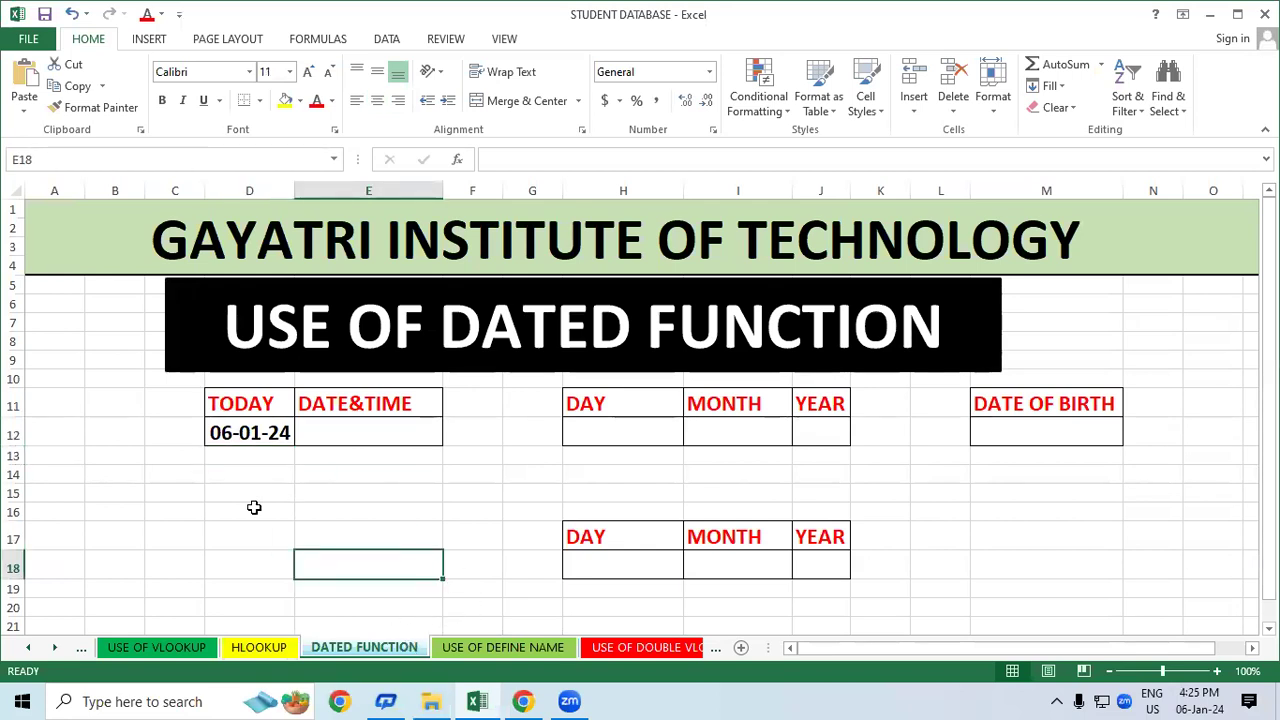
Enter =NOW() in E12 under DATE&TIME, showing 06-01-24 16:26.
click(319, 429)
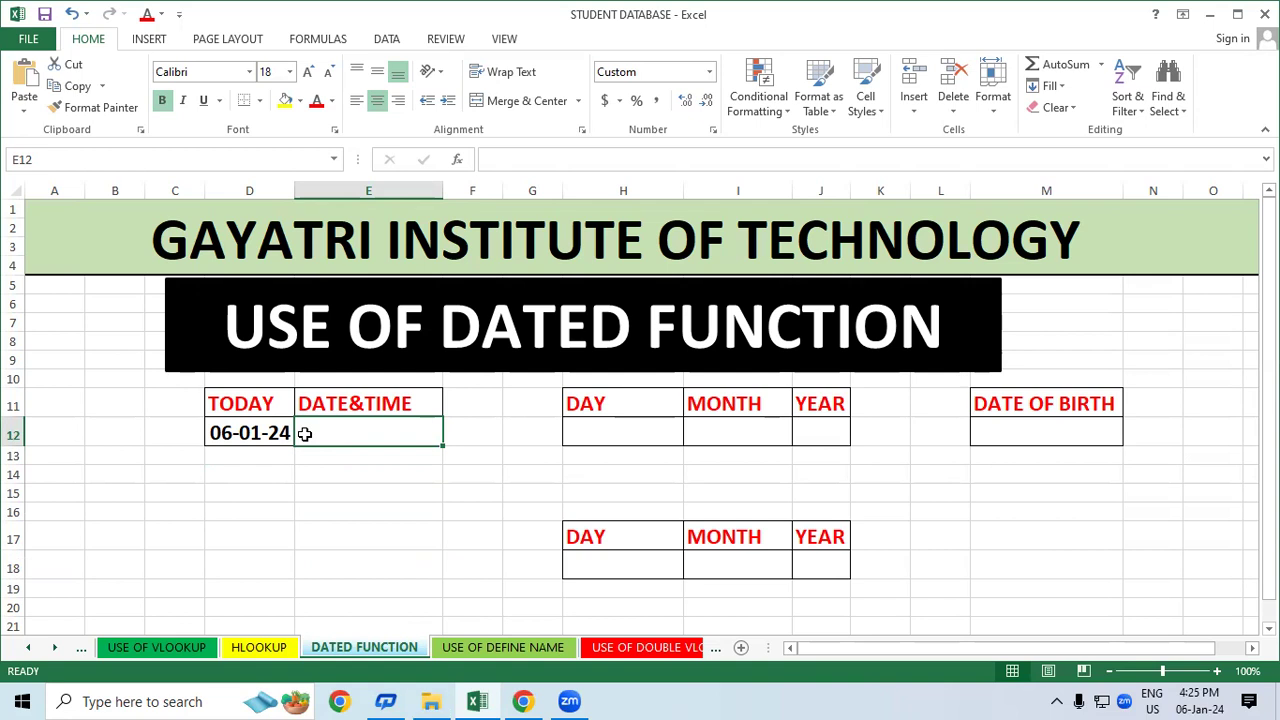
text(=)
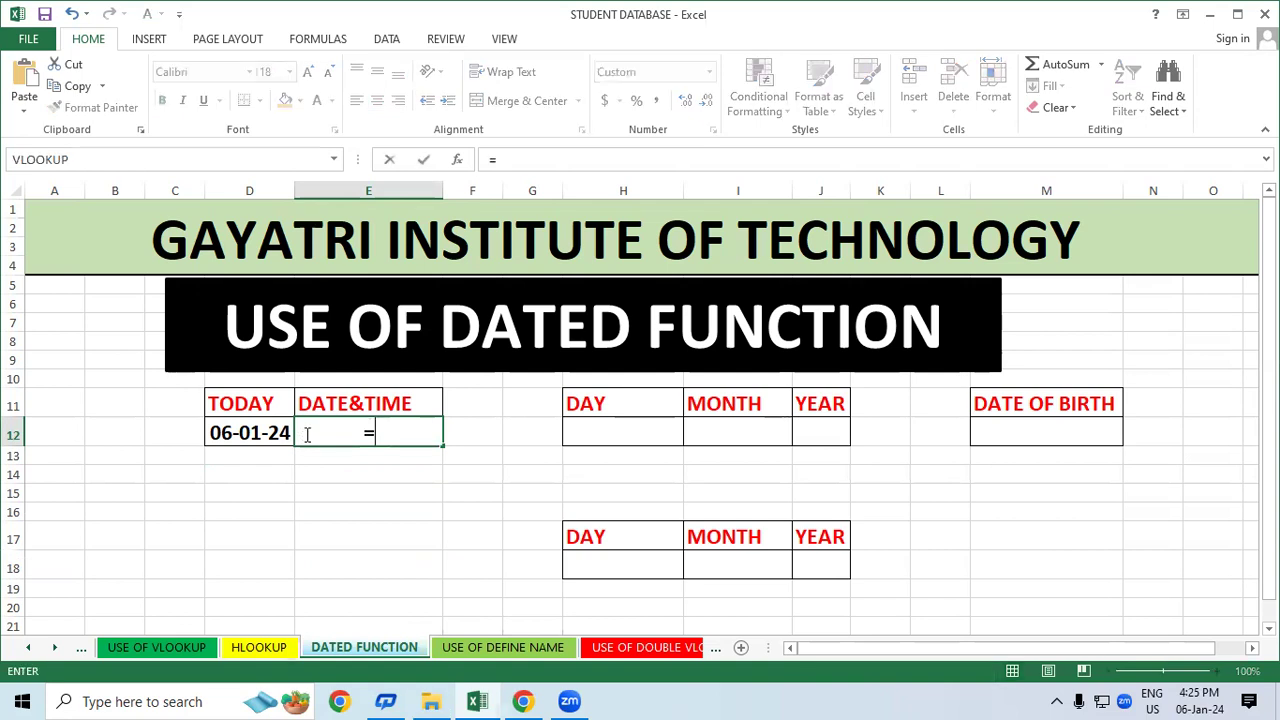
text(no)
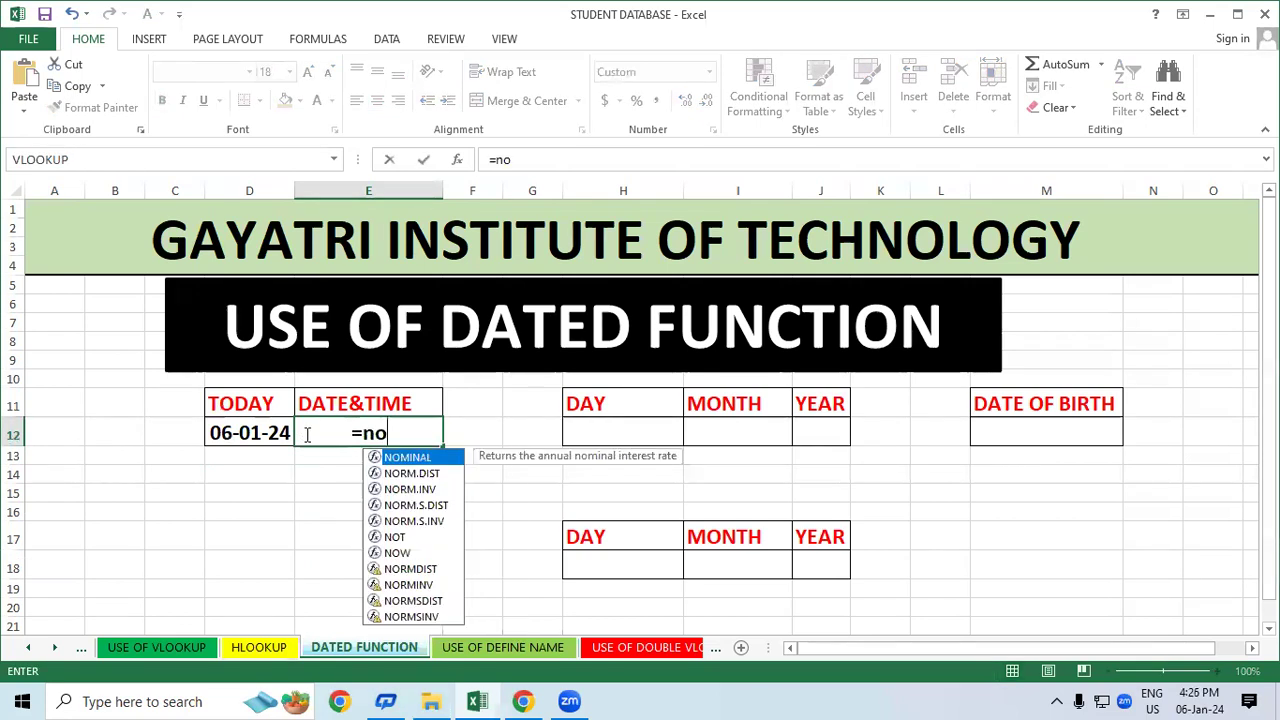
text(w())
key(Return)
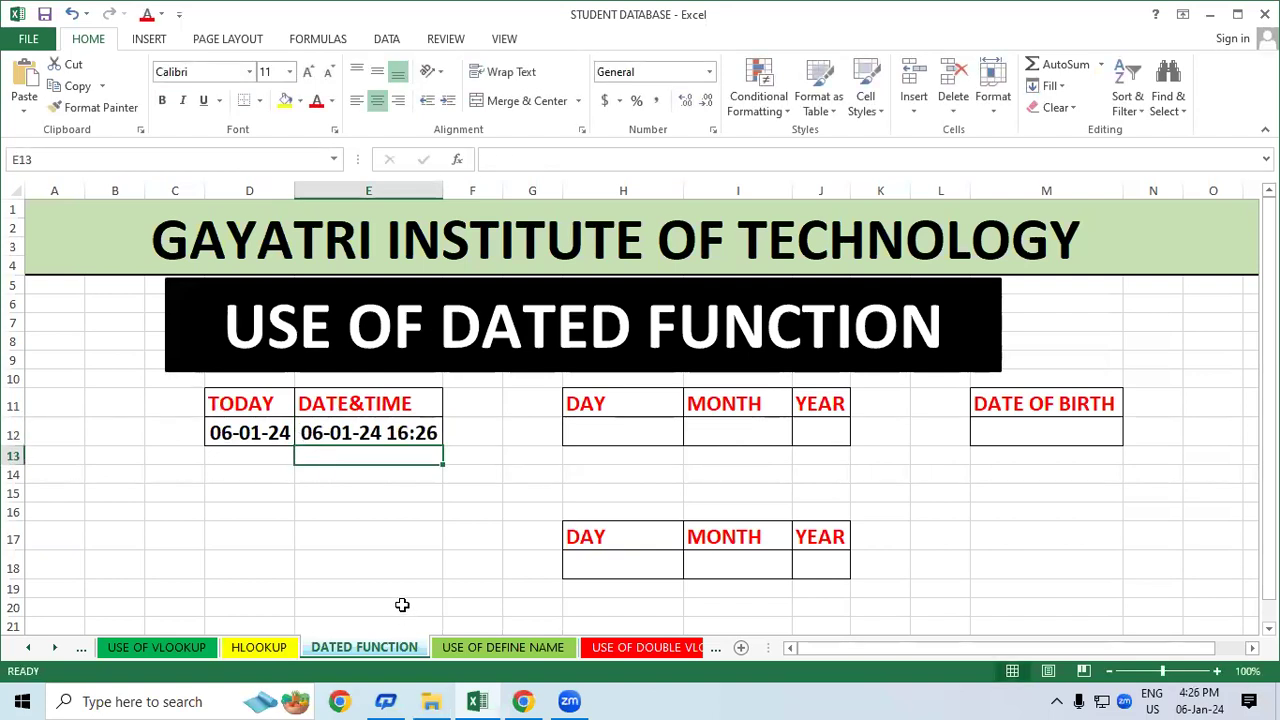
click(406, 569)
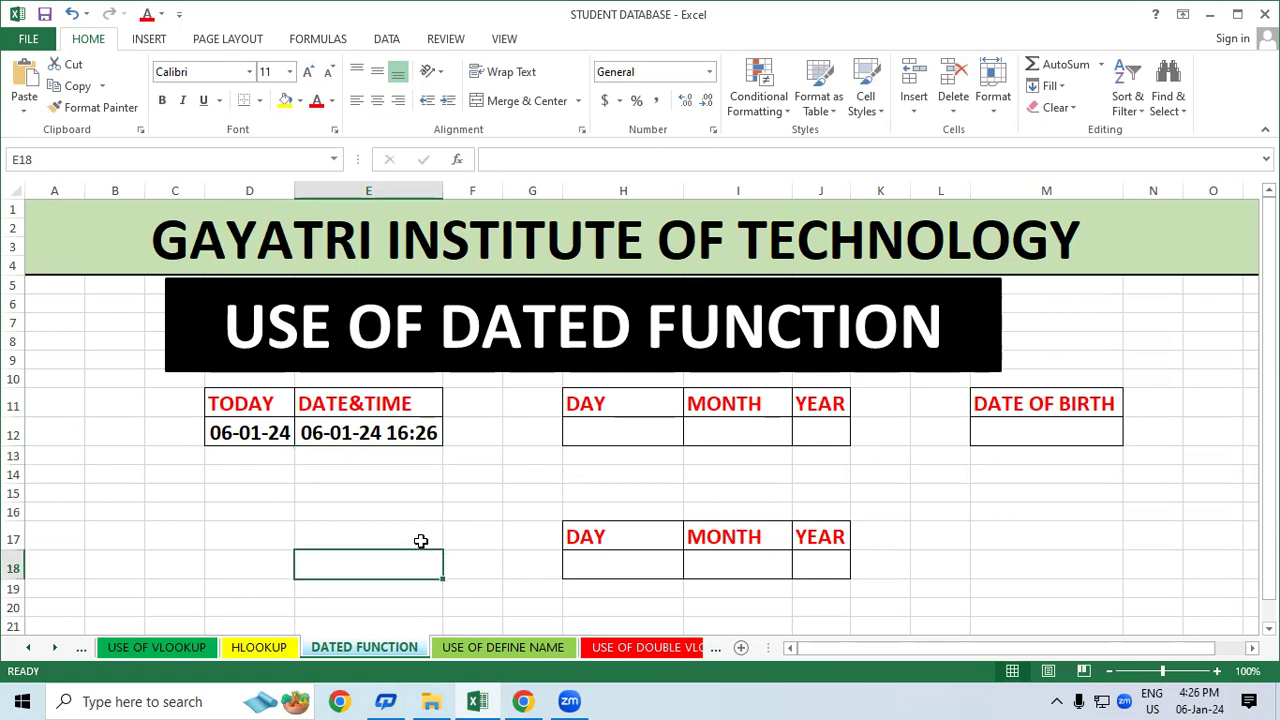
Enter =TEXT(D12,"dddd") in H12 so the weekday Saturday appears.
click(606, 438)
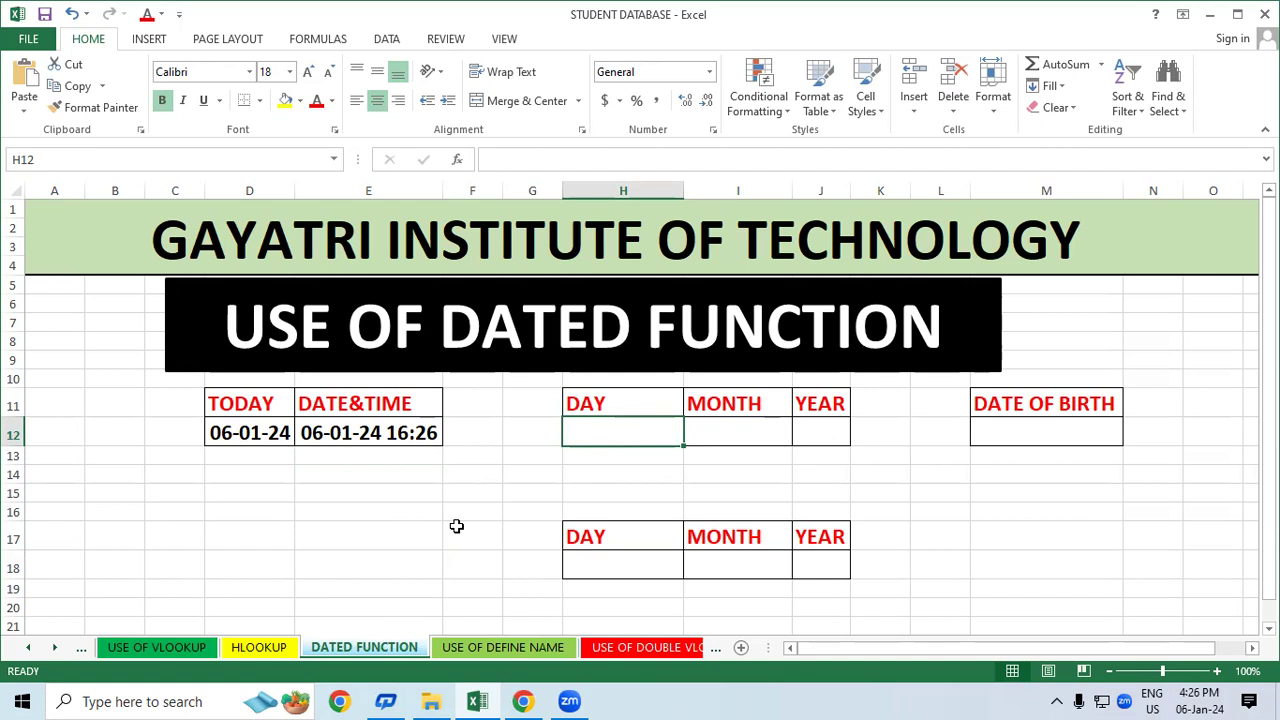
text(=)
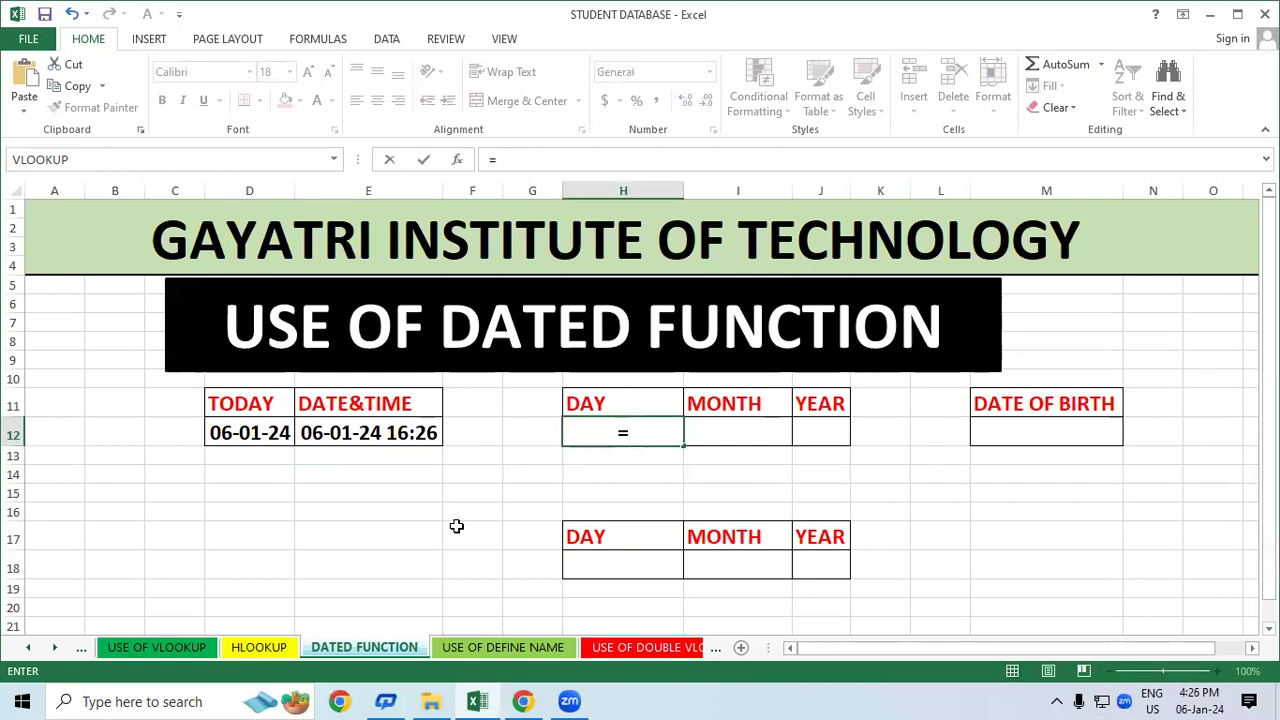
text(text)
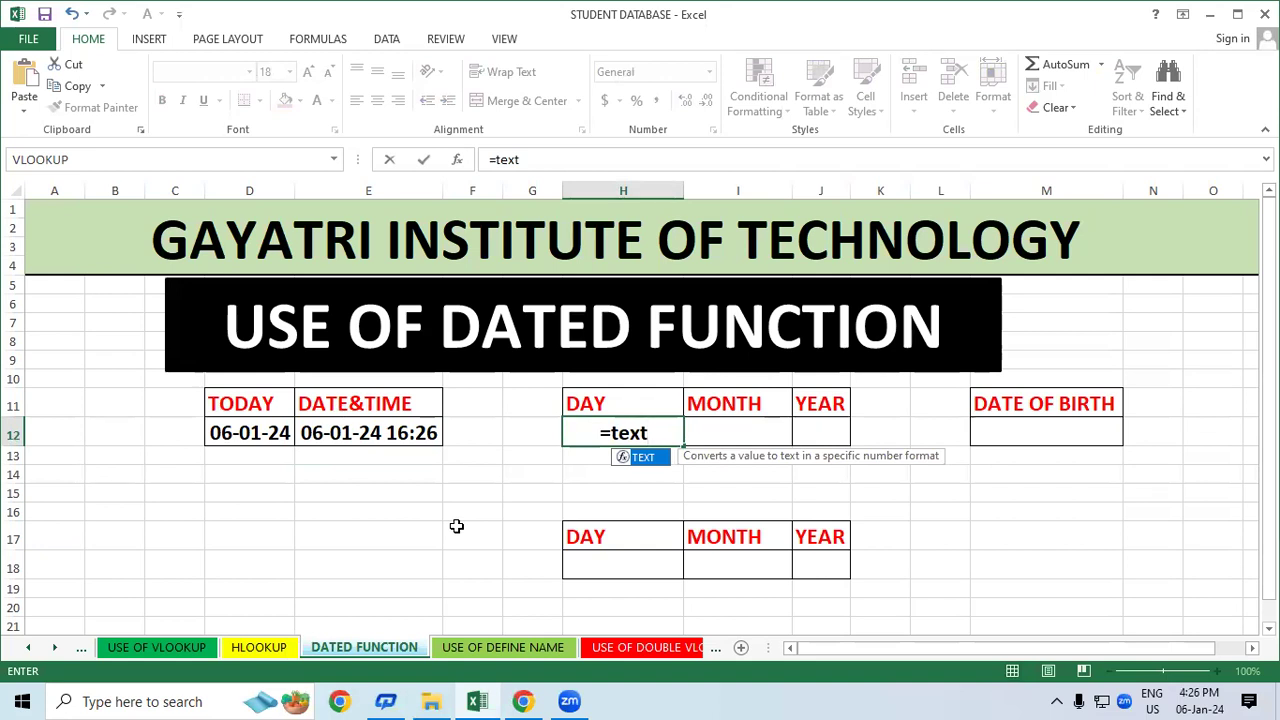
text(()
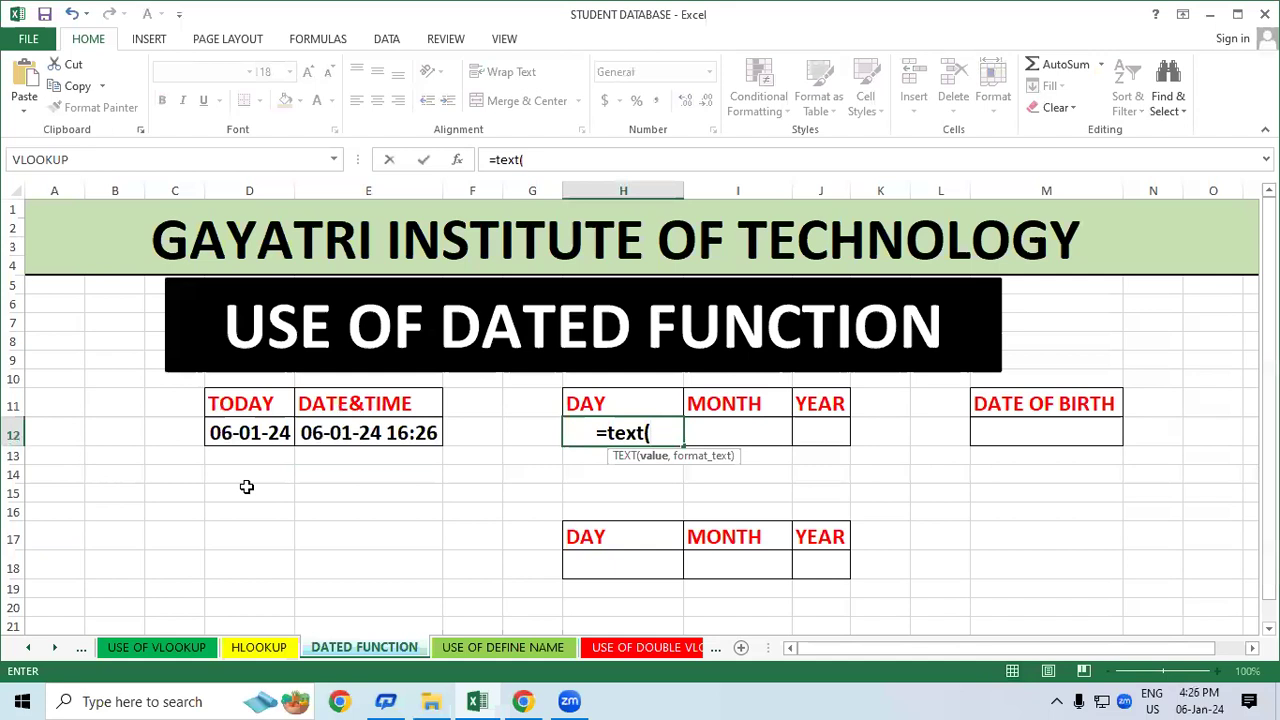
click(253, 425)
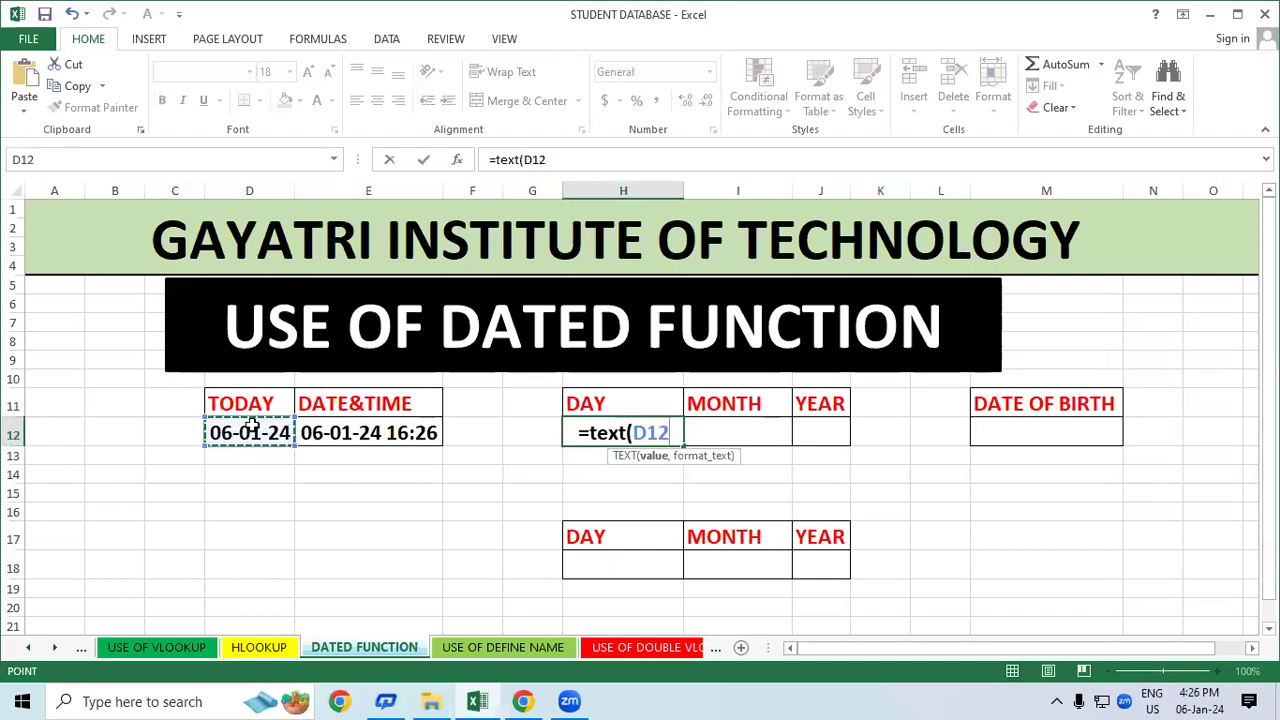
text(,)
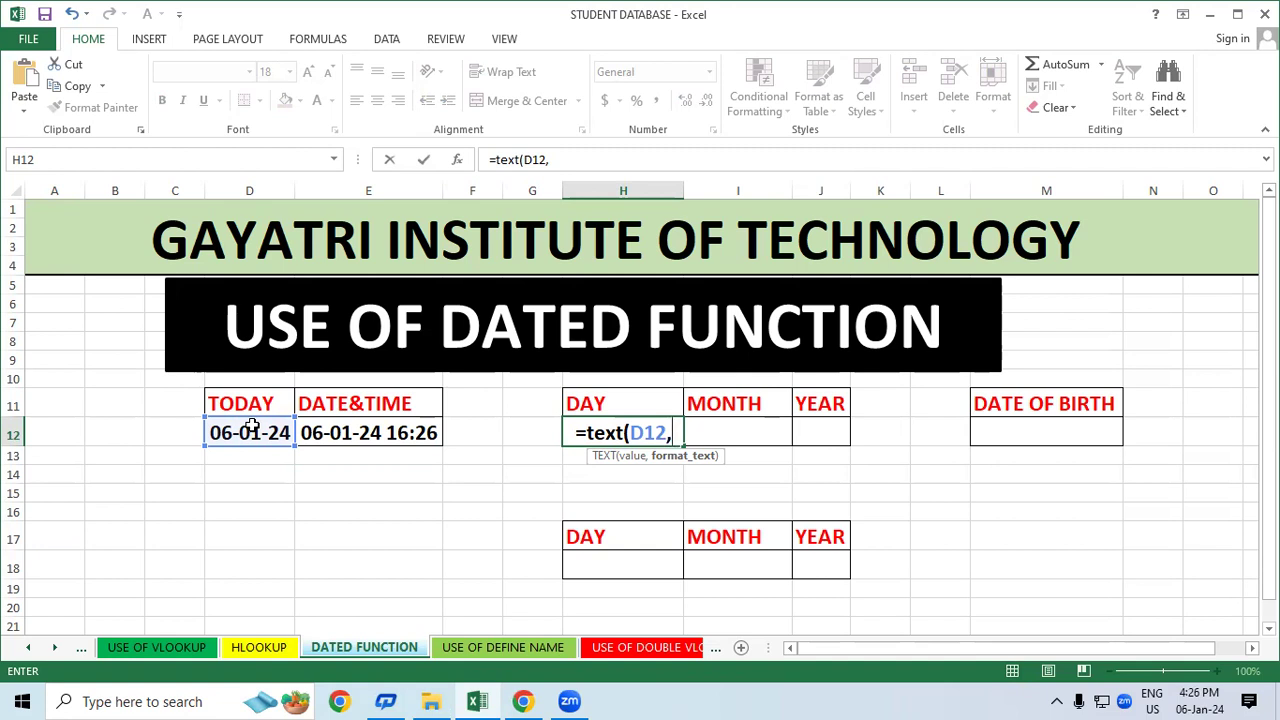
text("dddd)
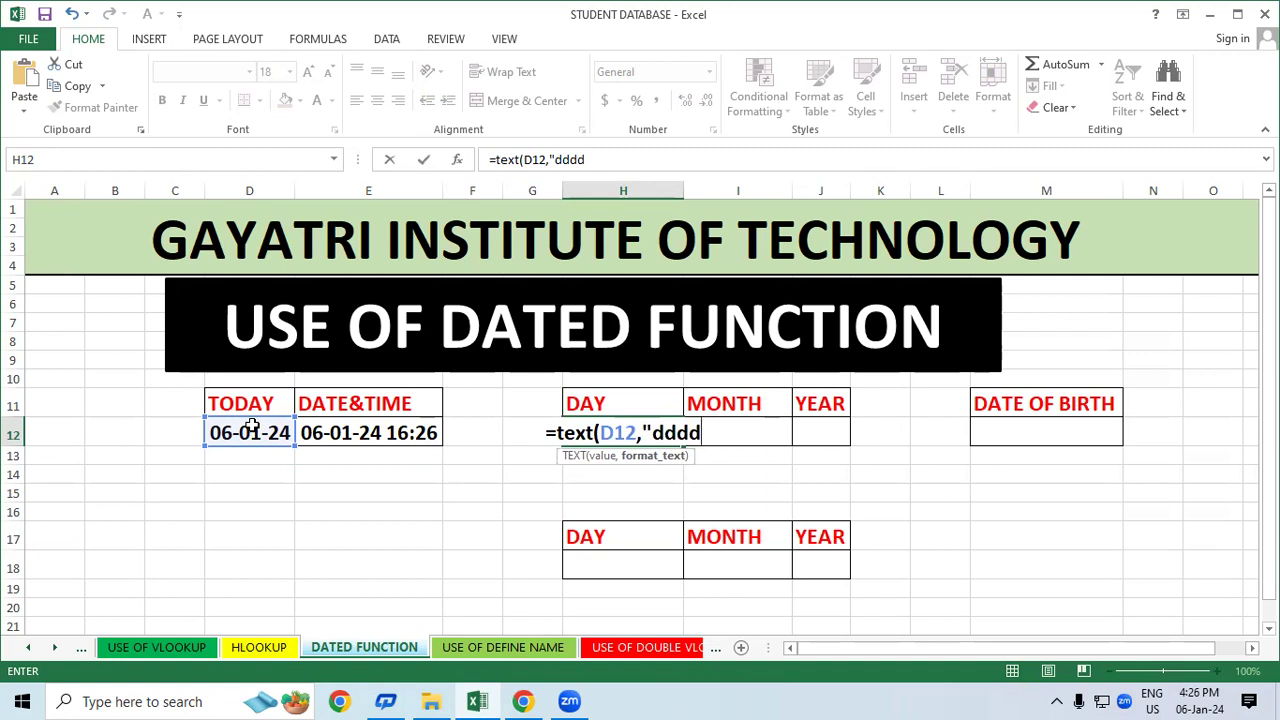
text(")
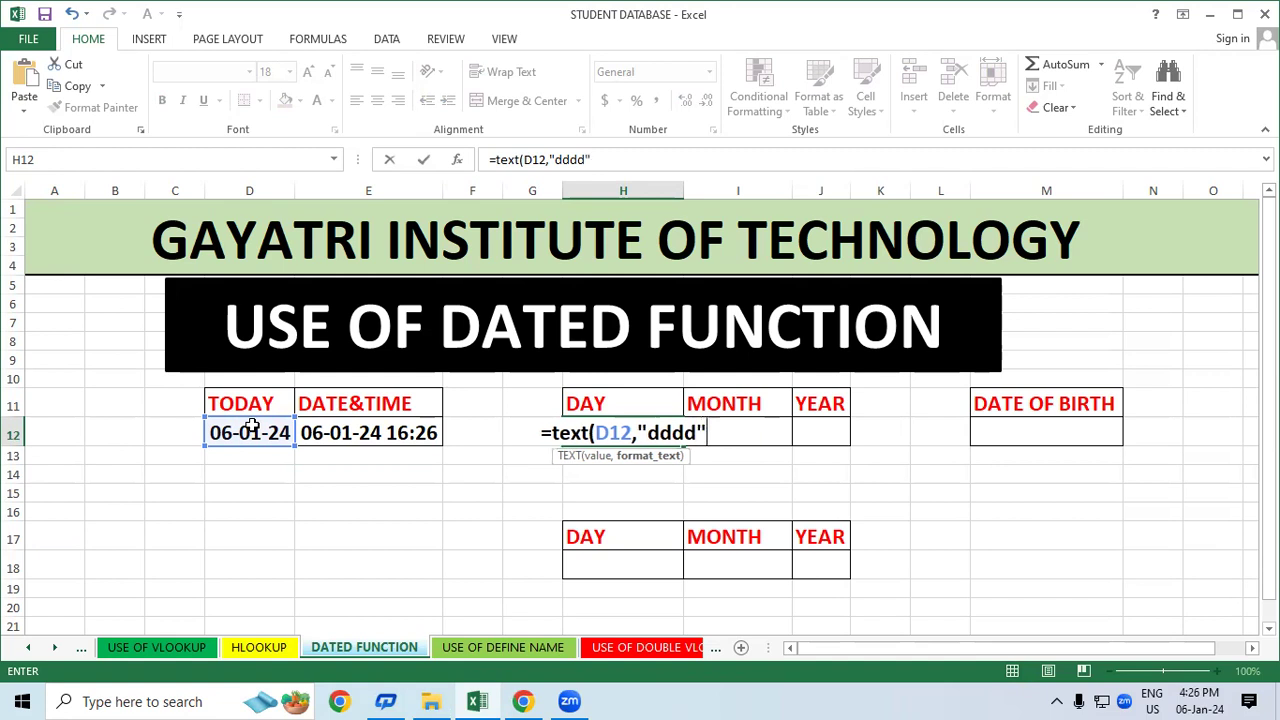
text())
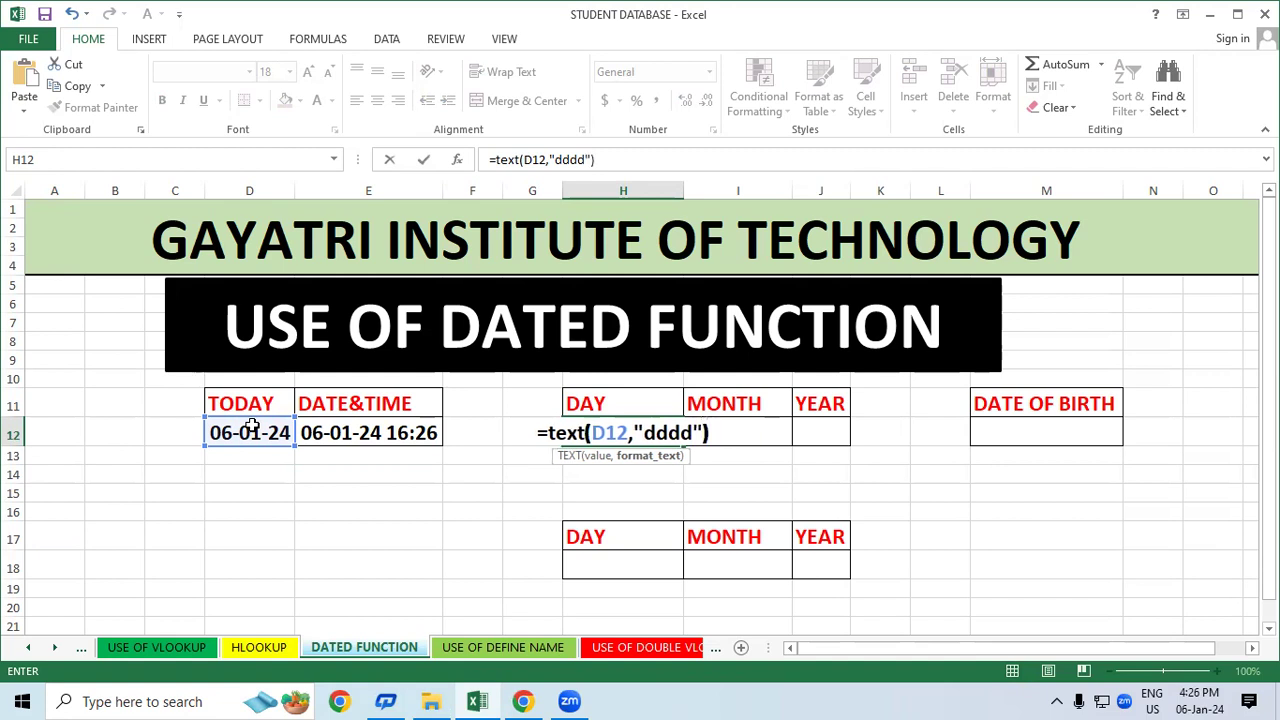
key(Return)
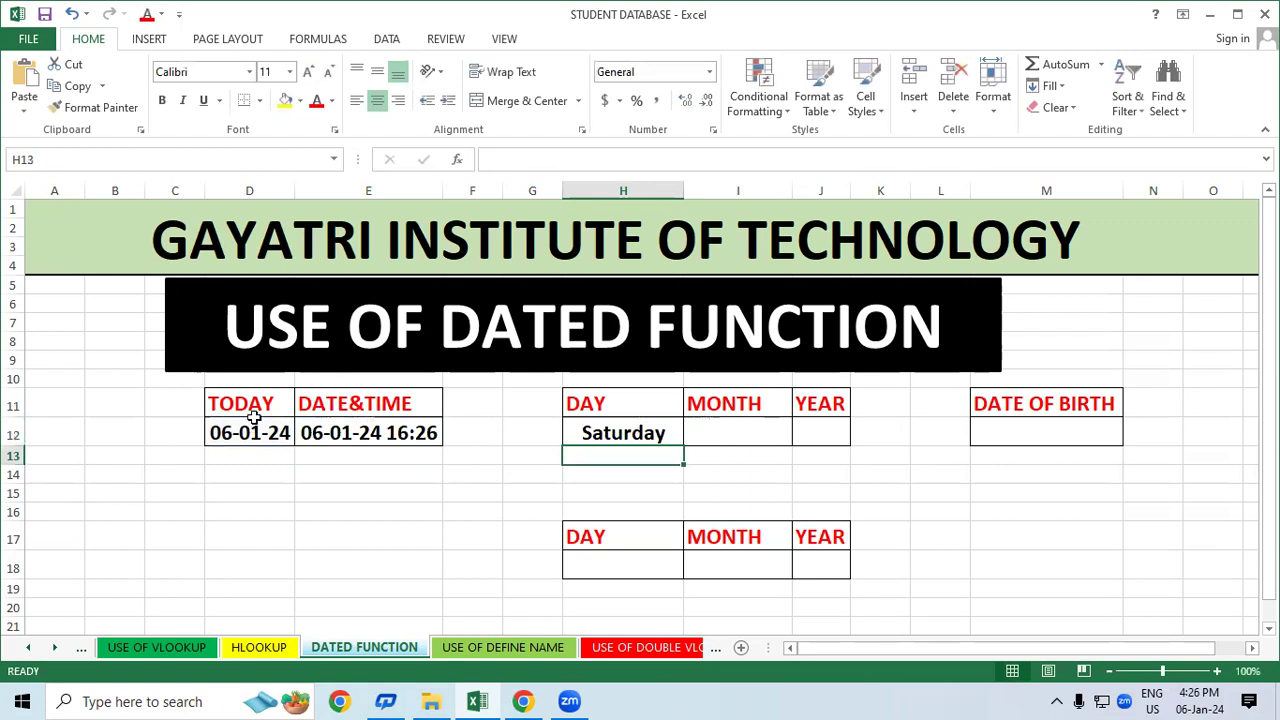
Enter =TEXT(D12,"mmmm") in I12 to display the month name January.
click(417, 551)
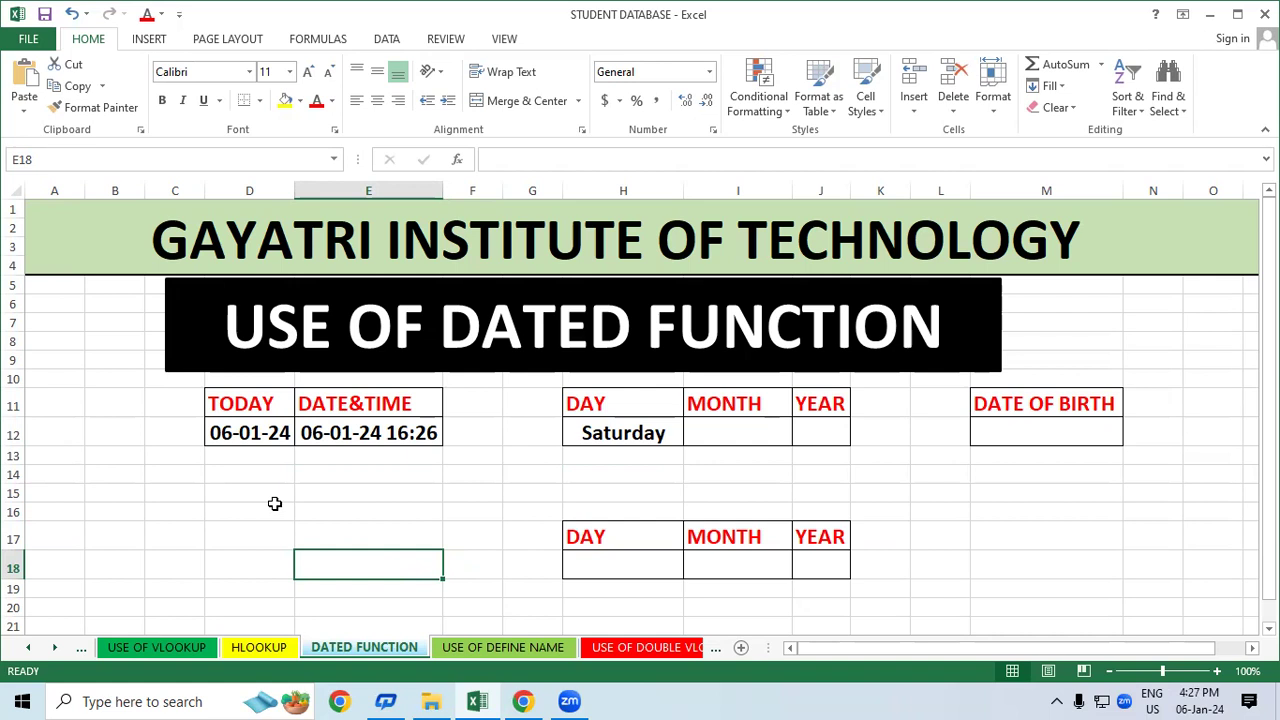
click(715, 422)
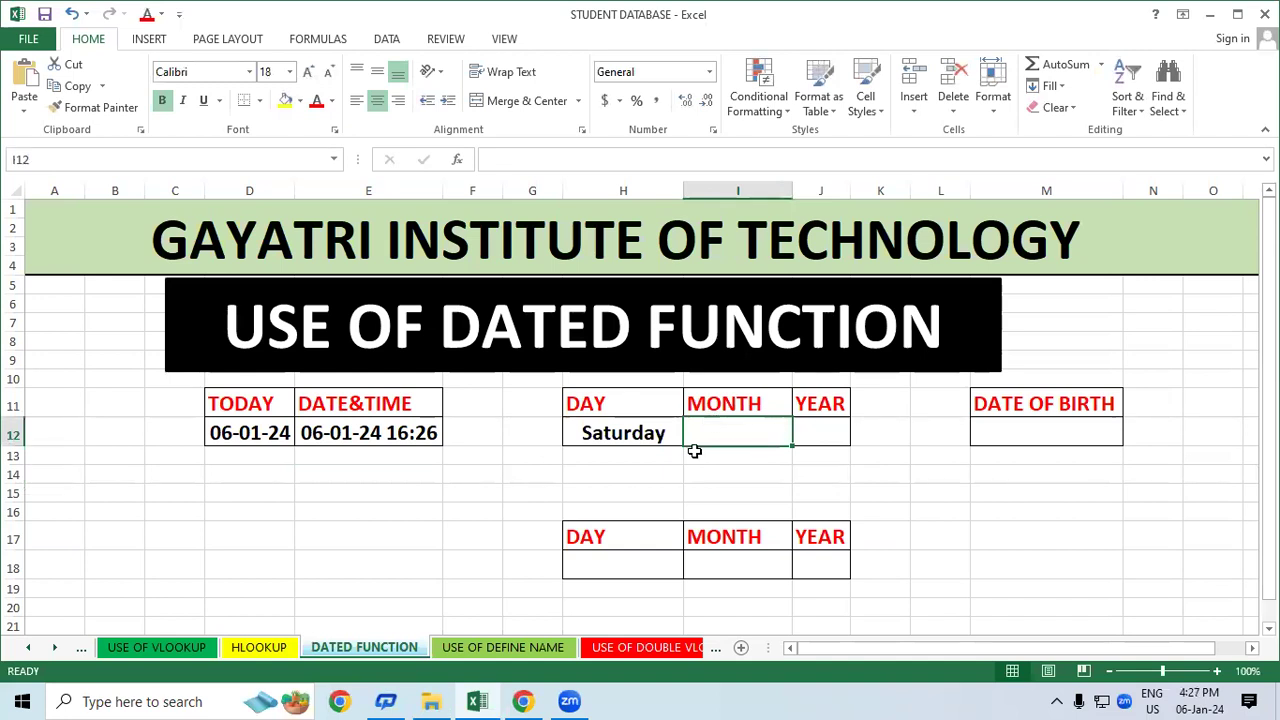
text(=)
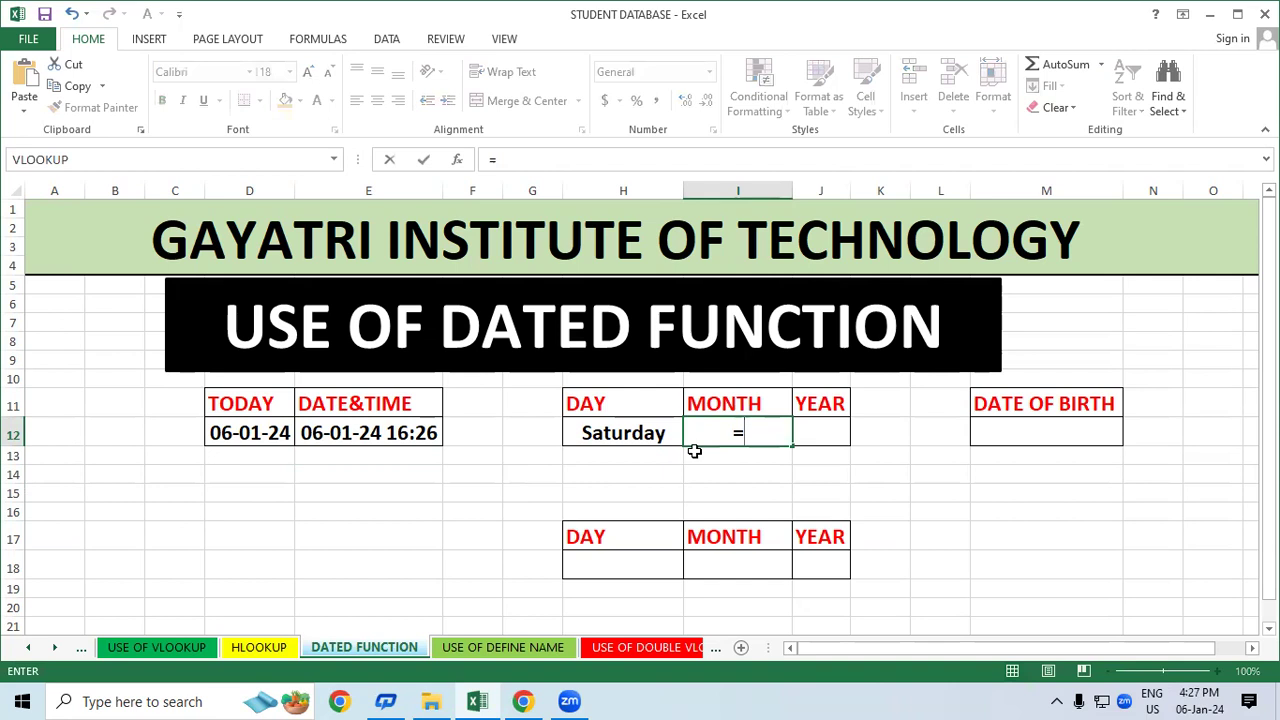
text(text)
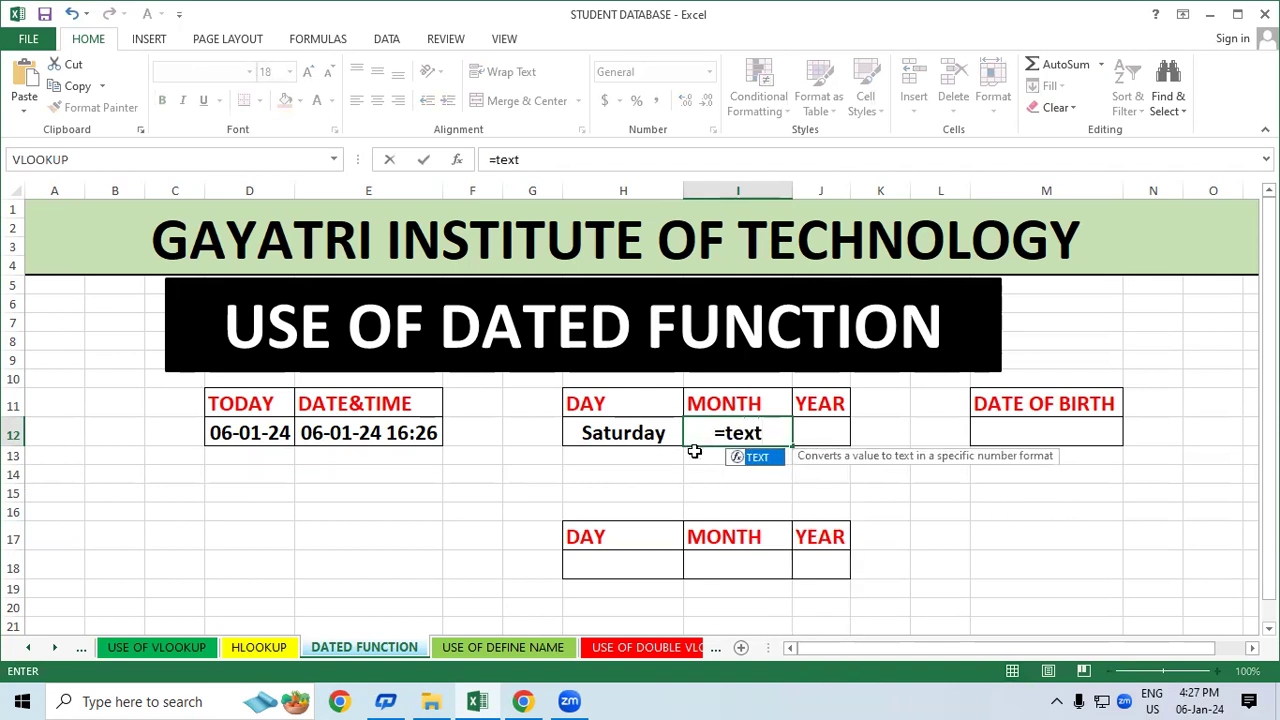
text(()
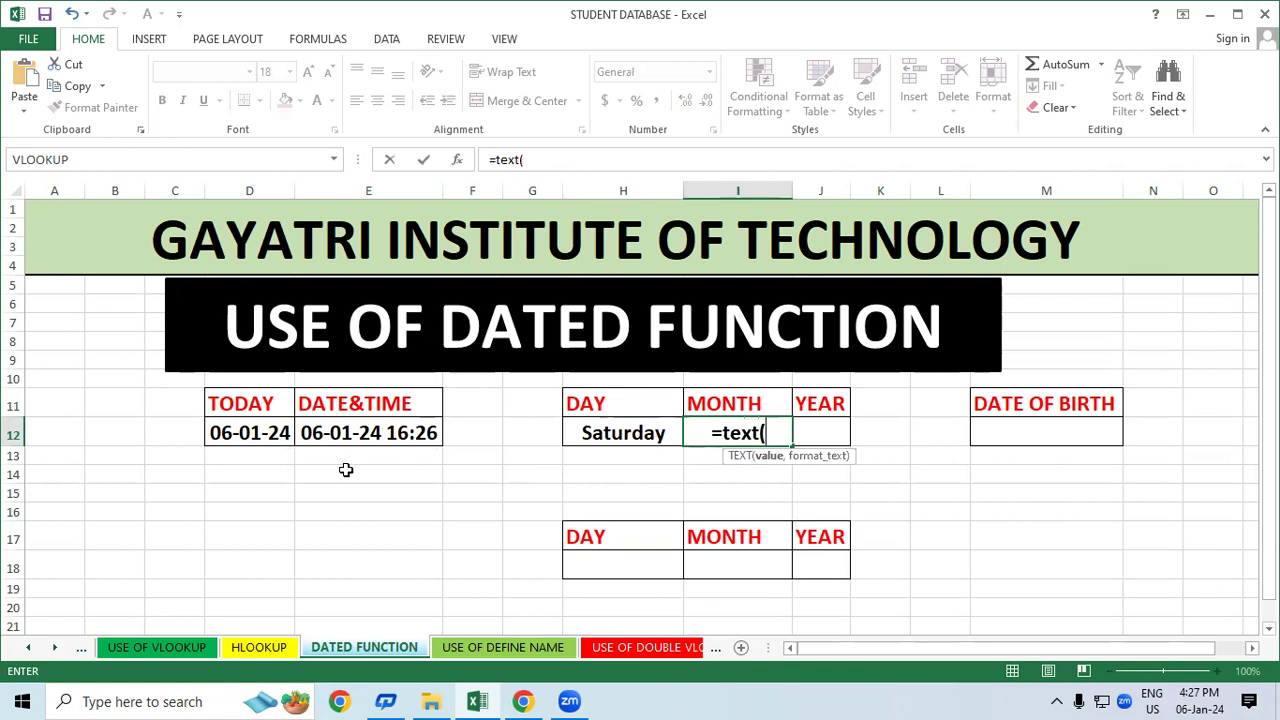
click(268, 436)
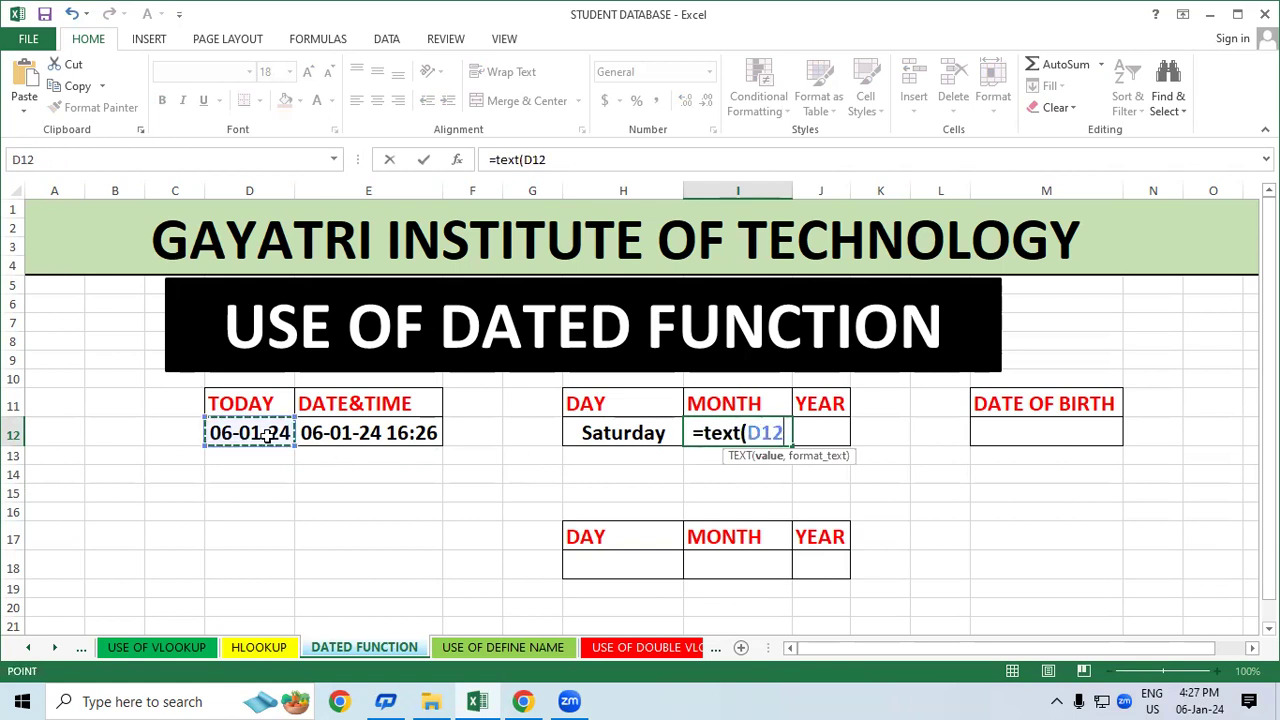
text(,"mmmm)
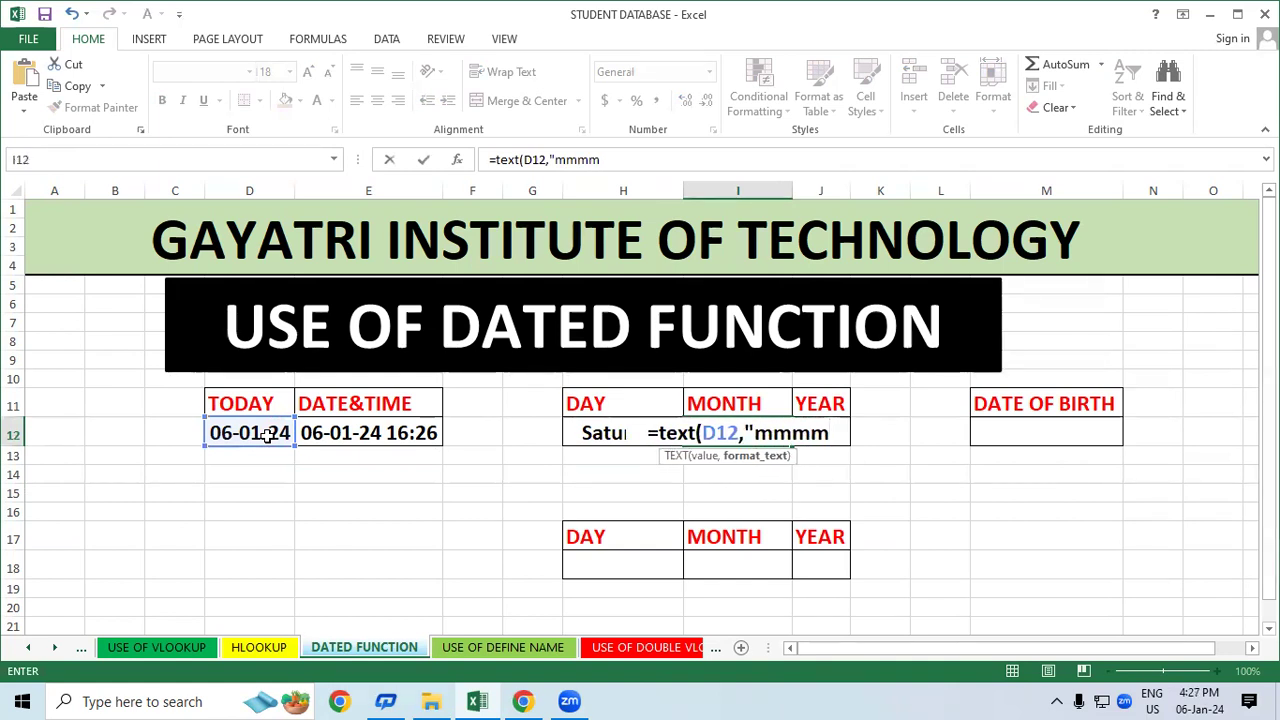
text("))
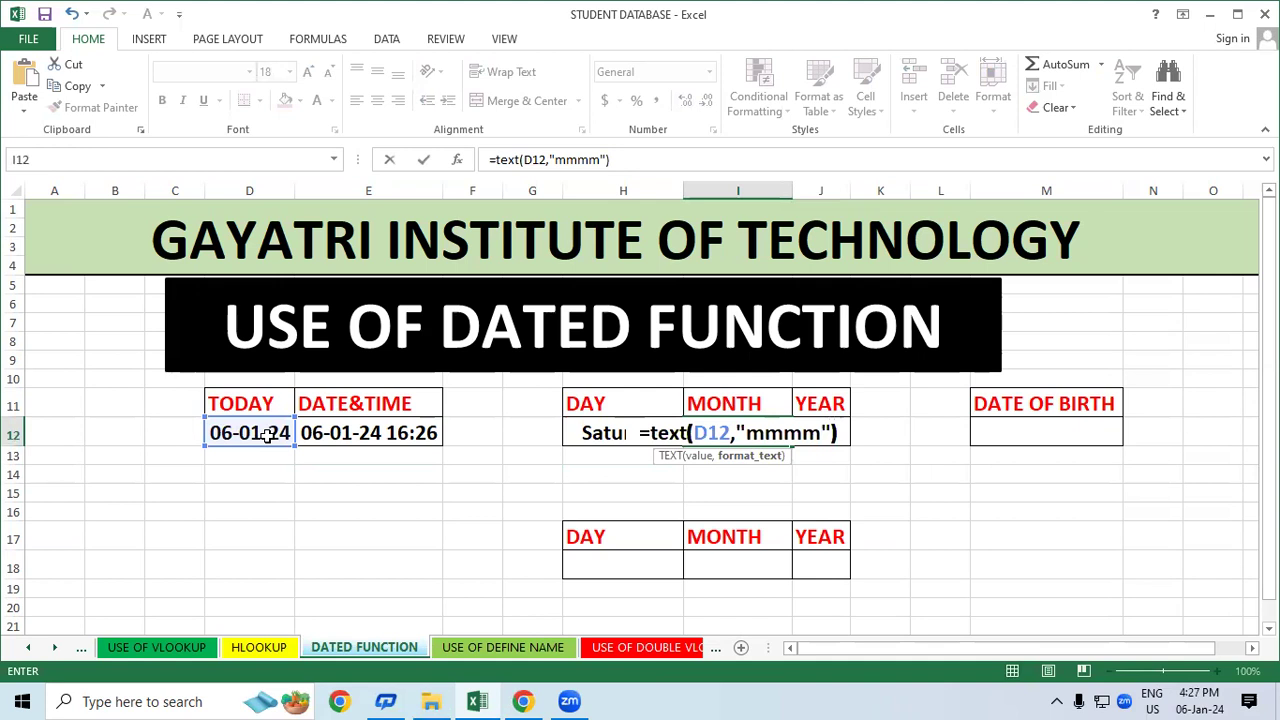
key(Return)
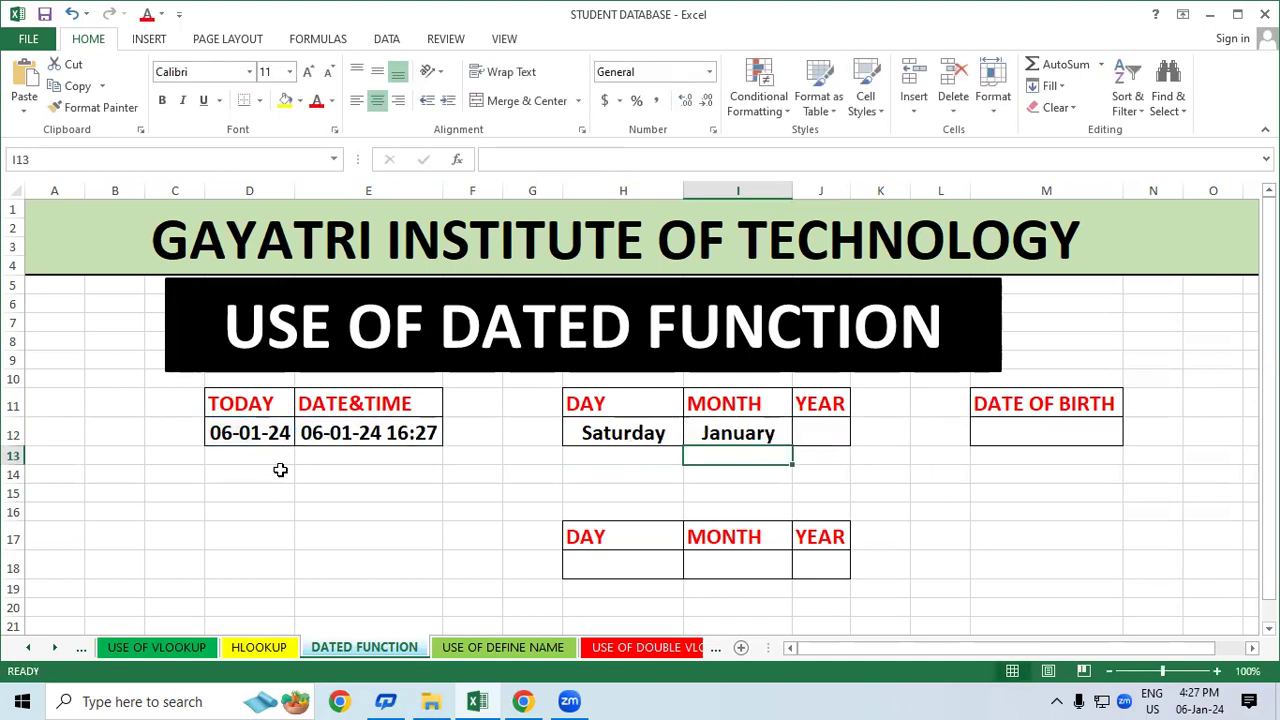
Enter =TEXT(D12,"yyyy") in J12 to display the year 2024.
click(990, 508)
click(820, 429)
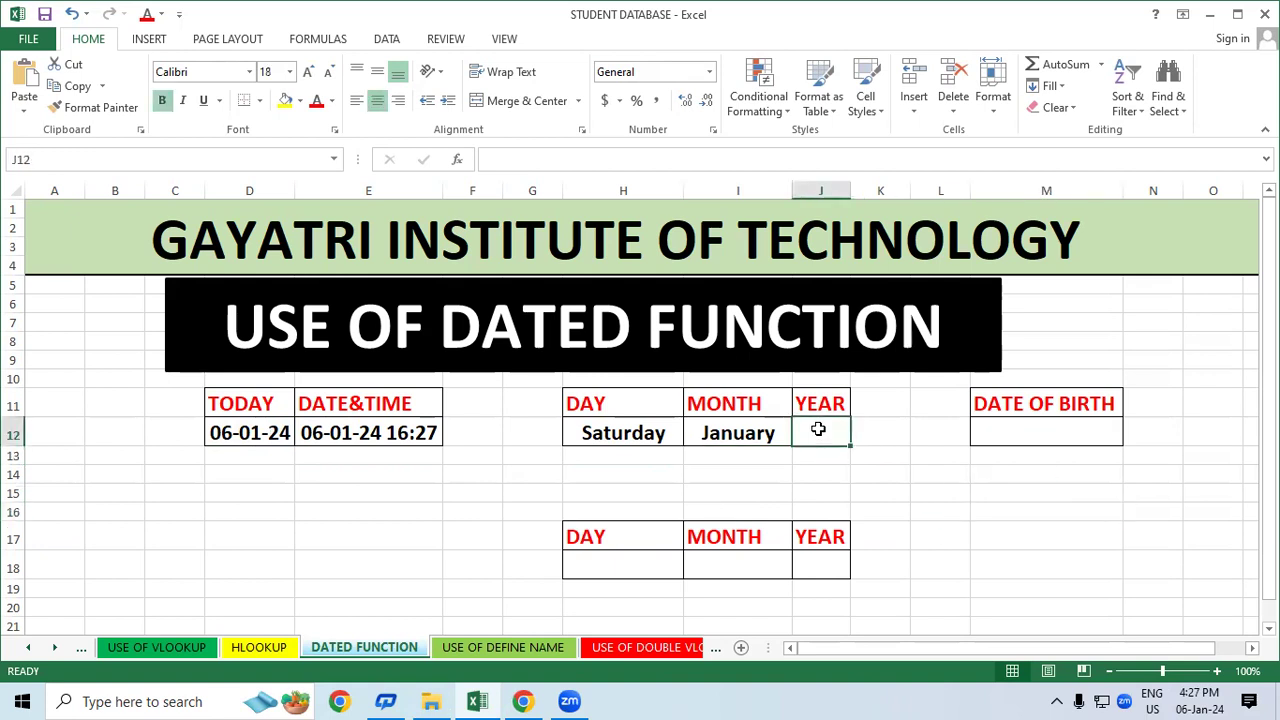
text(=text)
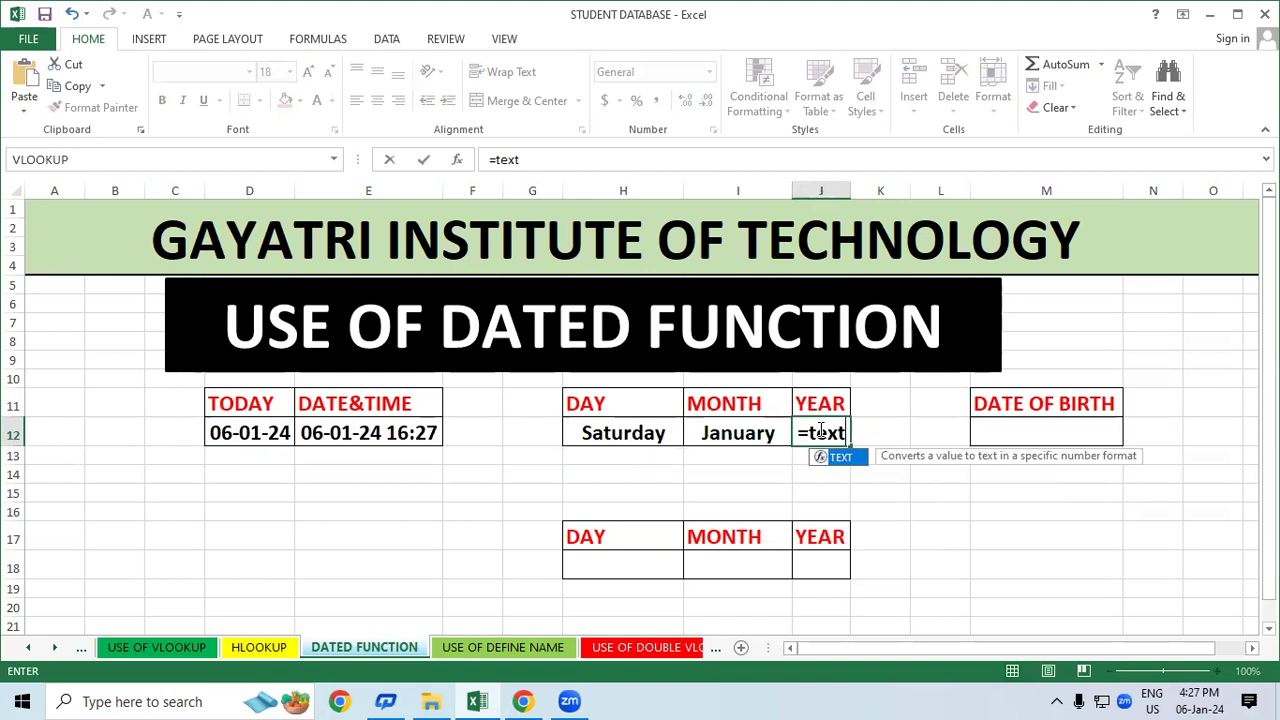
text(()
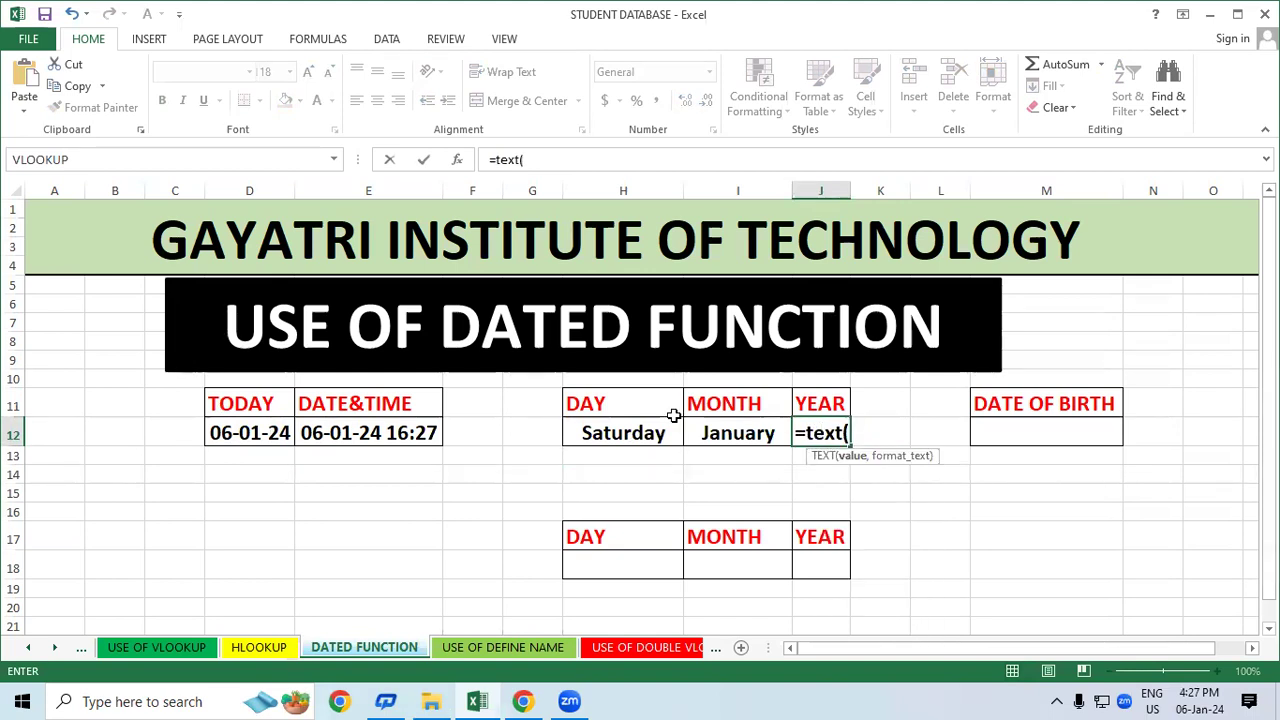
click(244, 422)
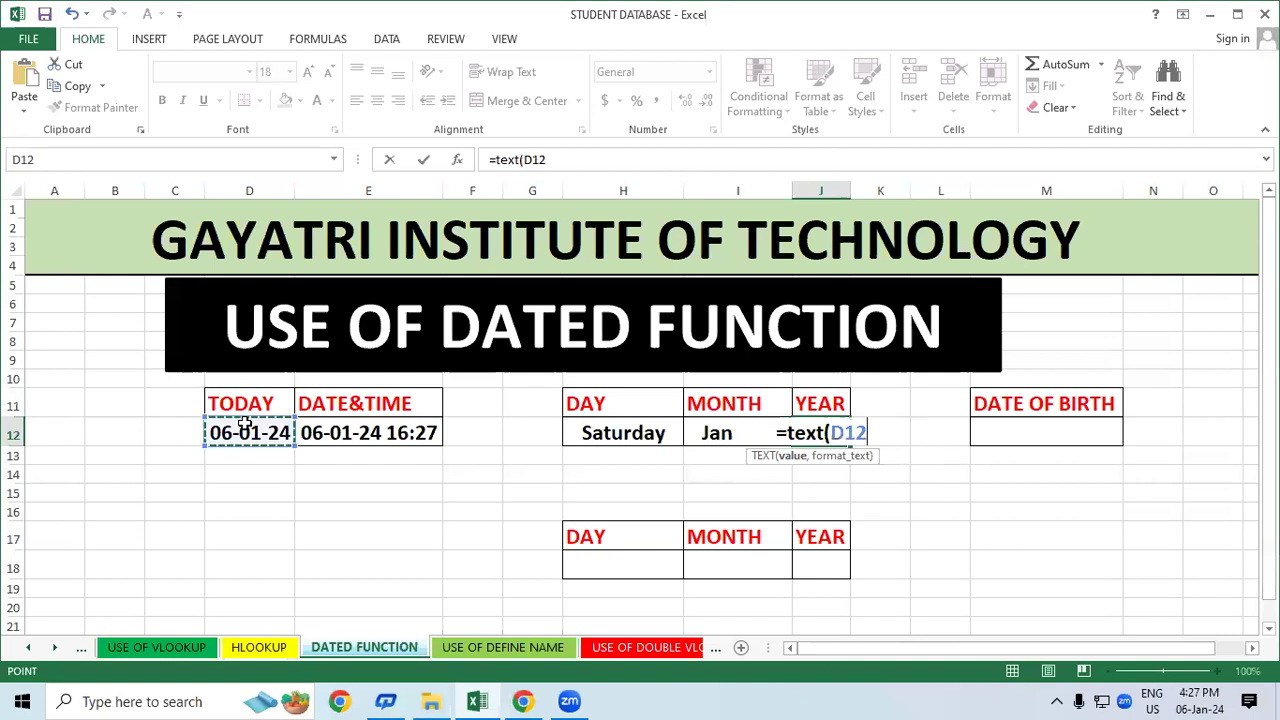
text(,"yyyy)
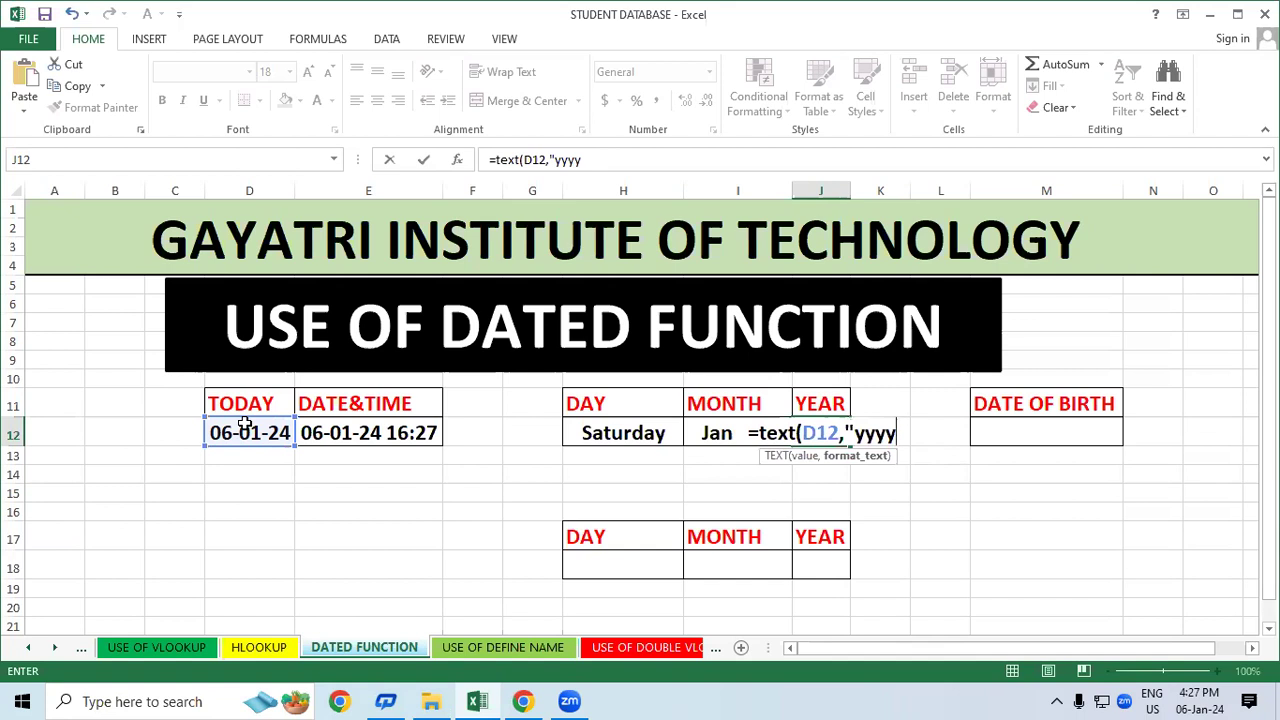
text("))
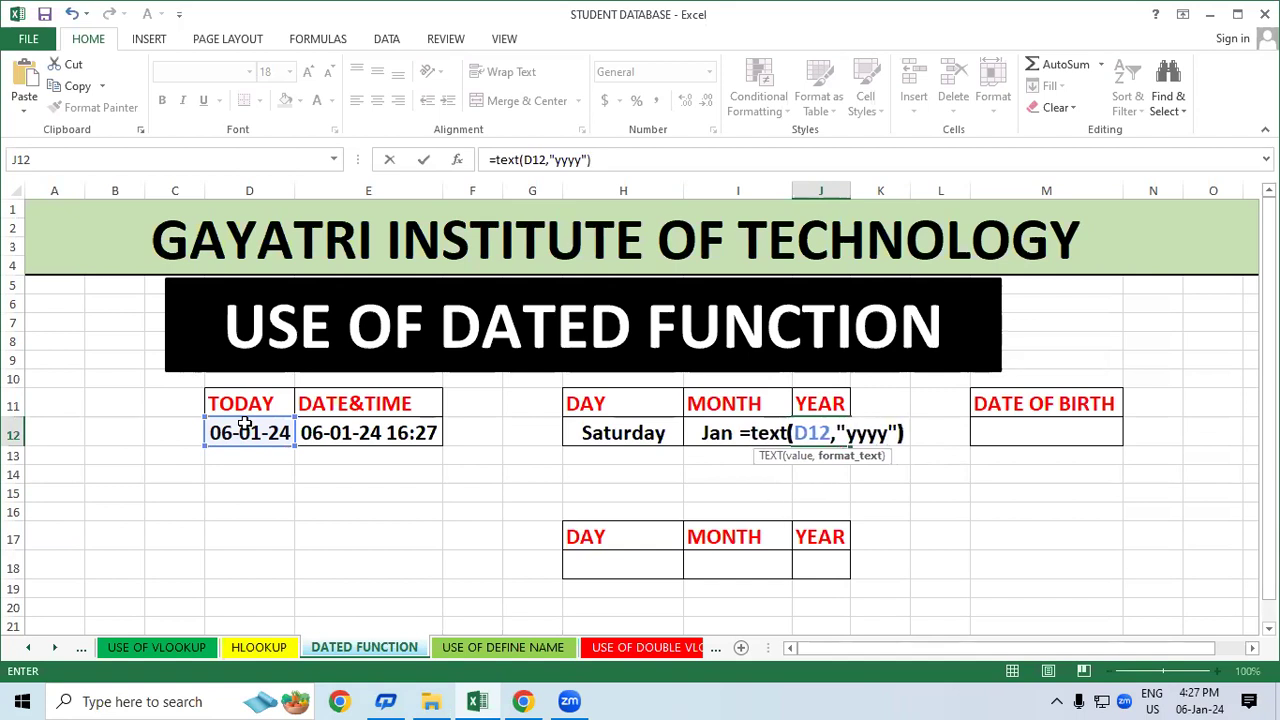
key(Return)
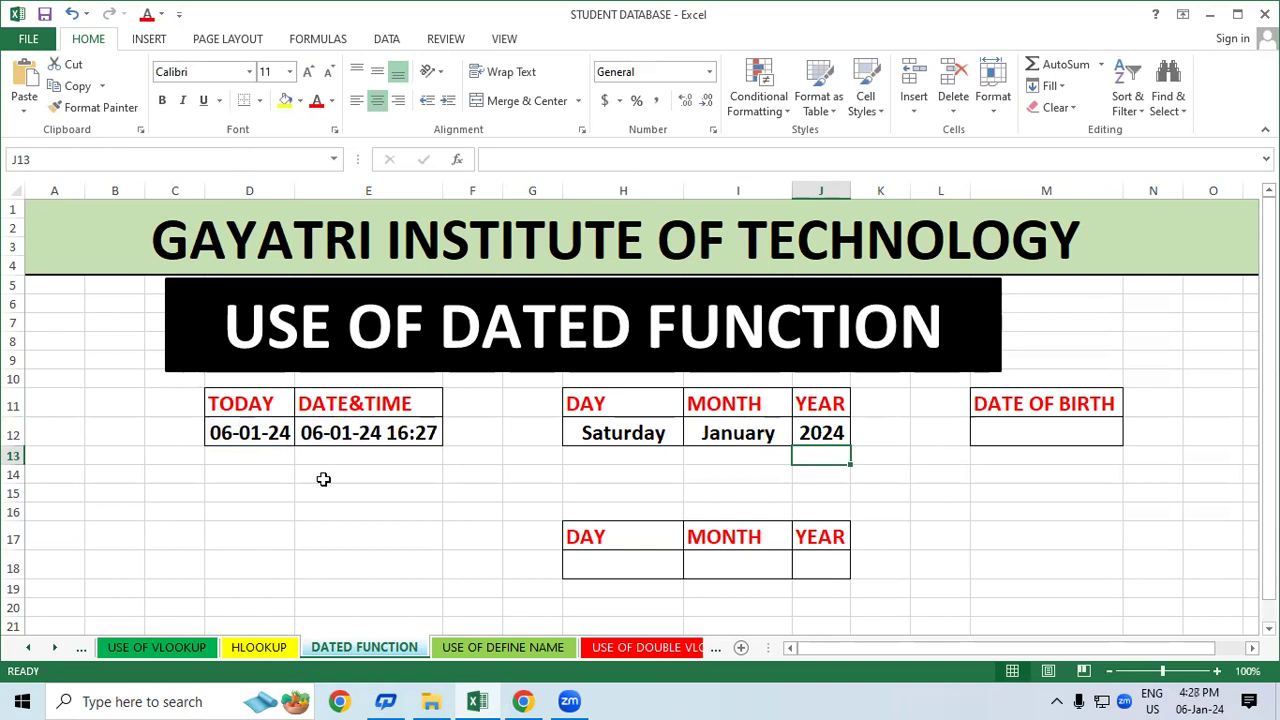
Type the birth date 03/01/2003 into M12 under DATE OF BIRTH.
click(1018, 536)
click(1020, 427)
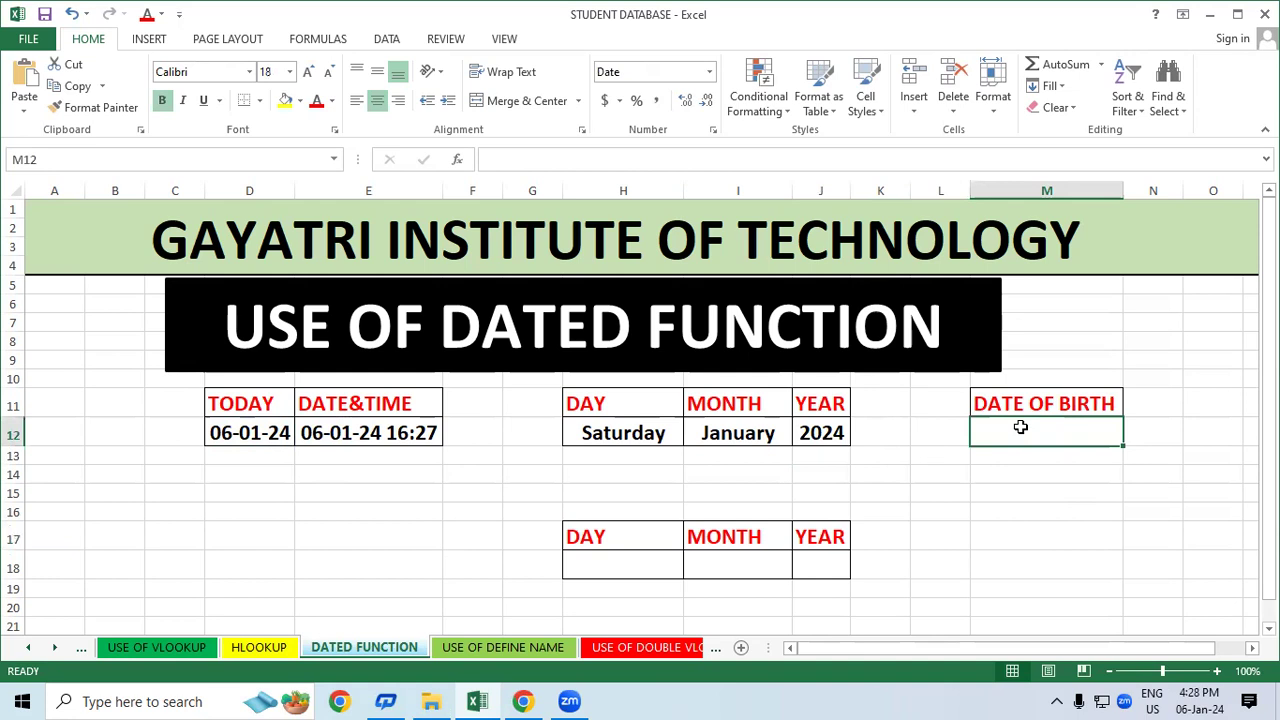
text(03/01/)
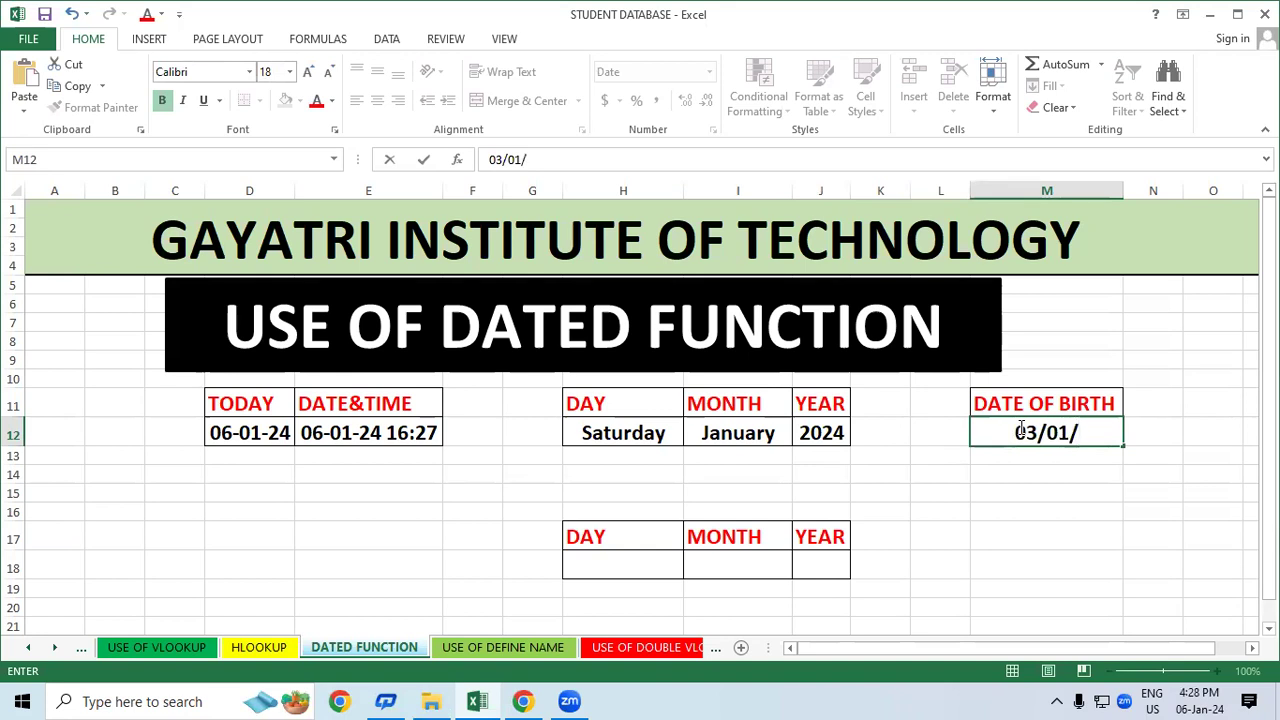
text(202)
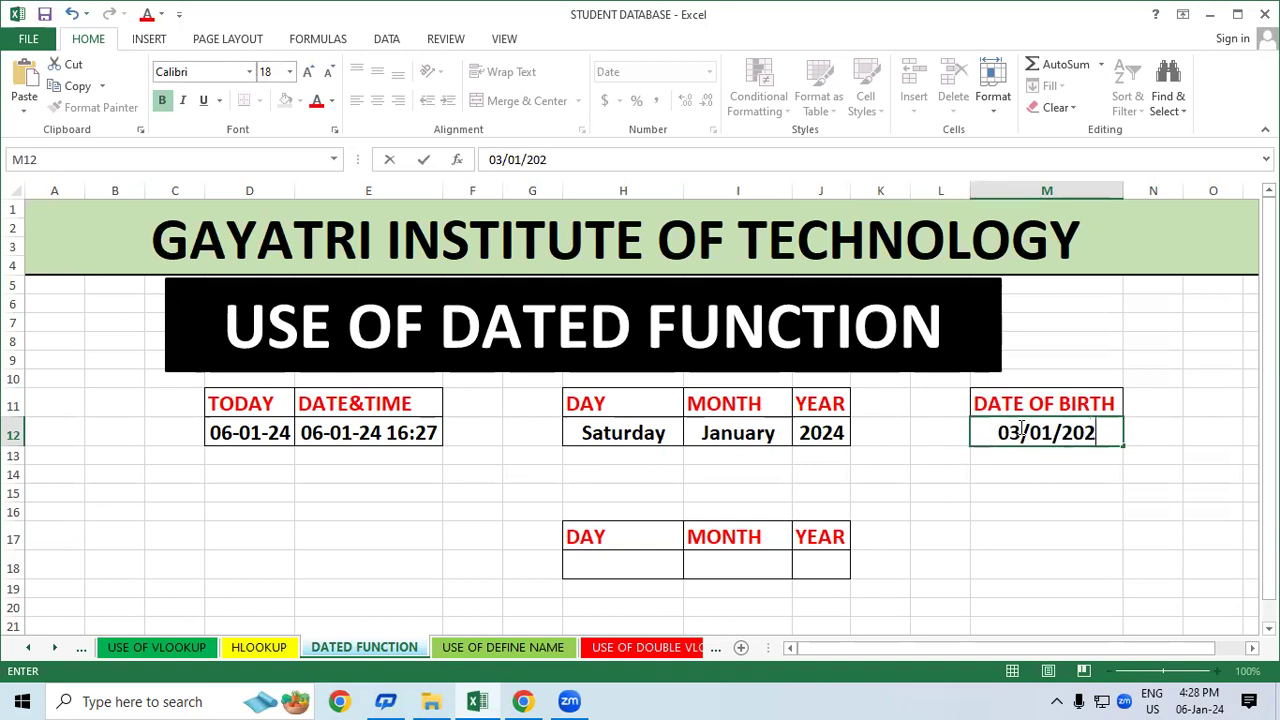
key(BackSpace)
text(03)
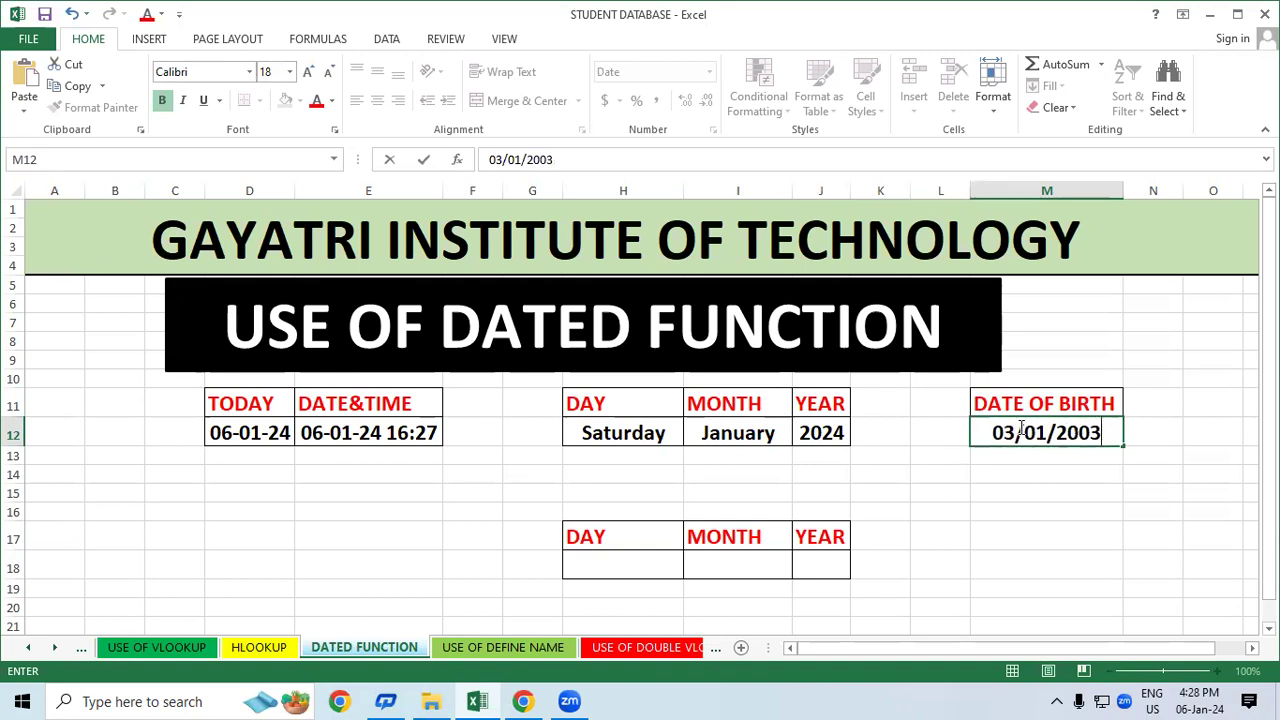
click(1122, 580)
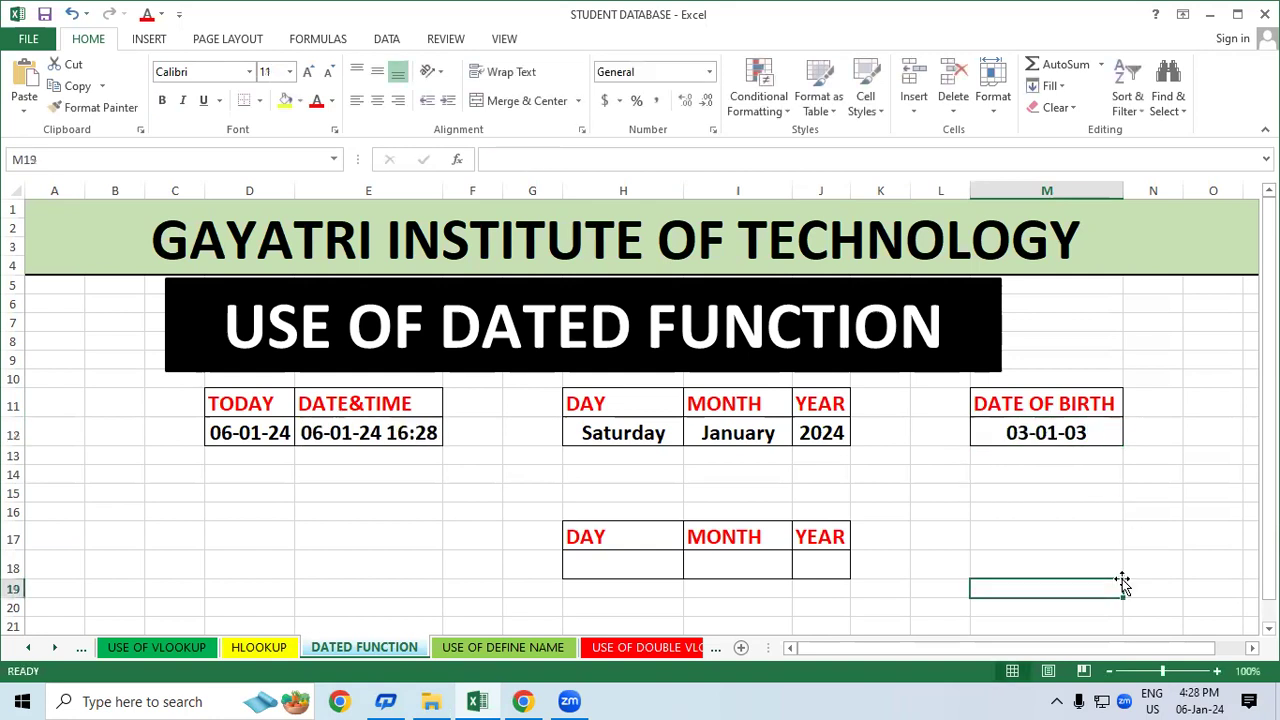
Select H18 under the lower DAY heading and begin a formula with =.
click(646, 569)
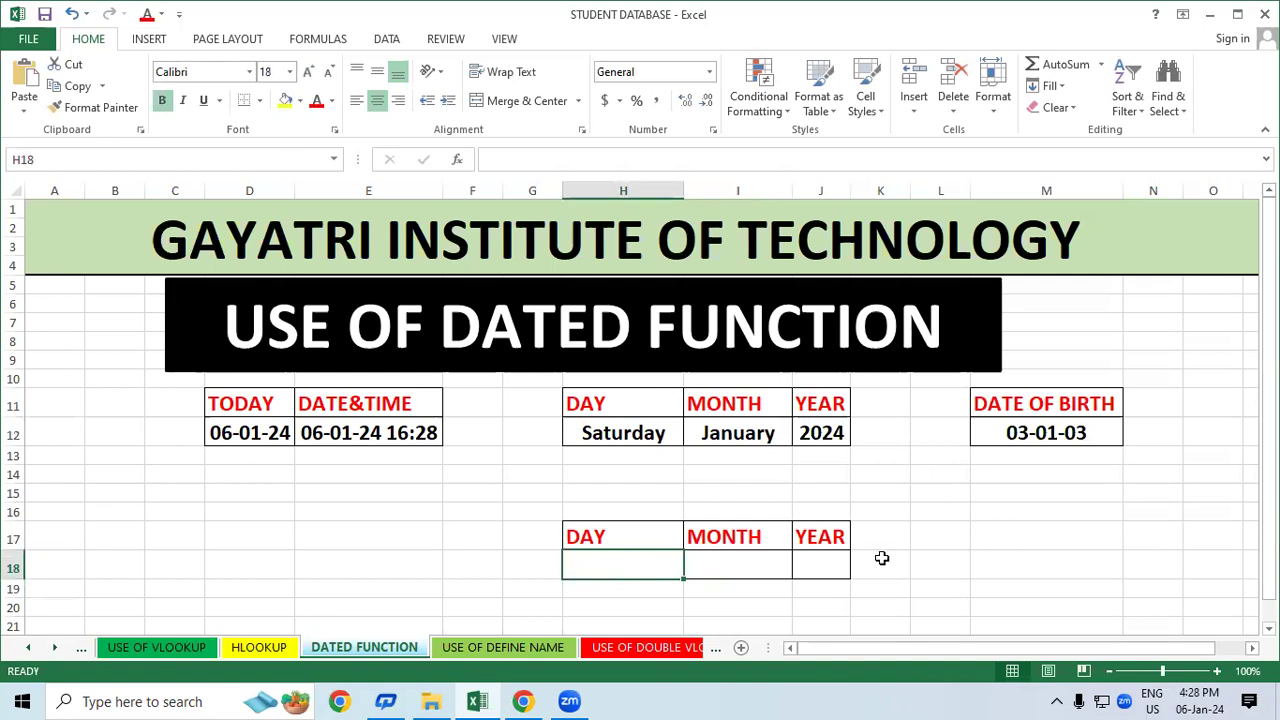
click(812, 557)
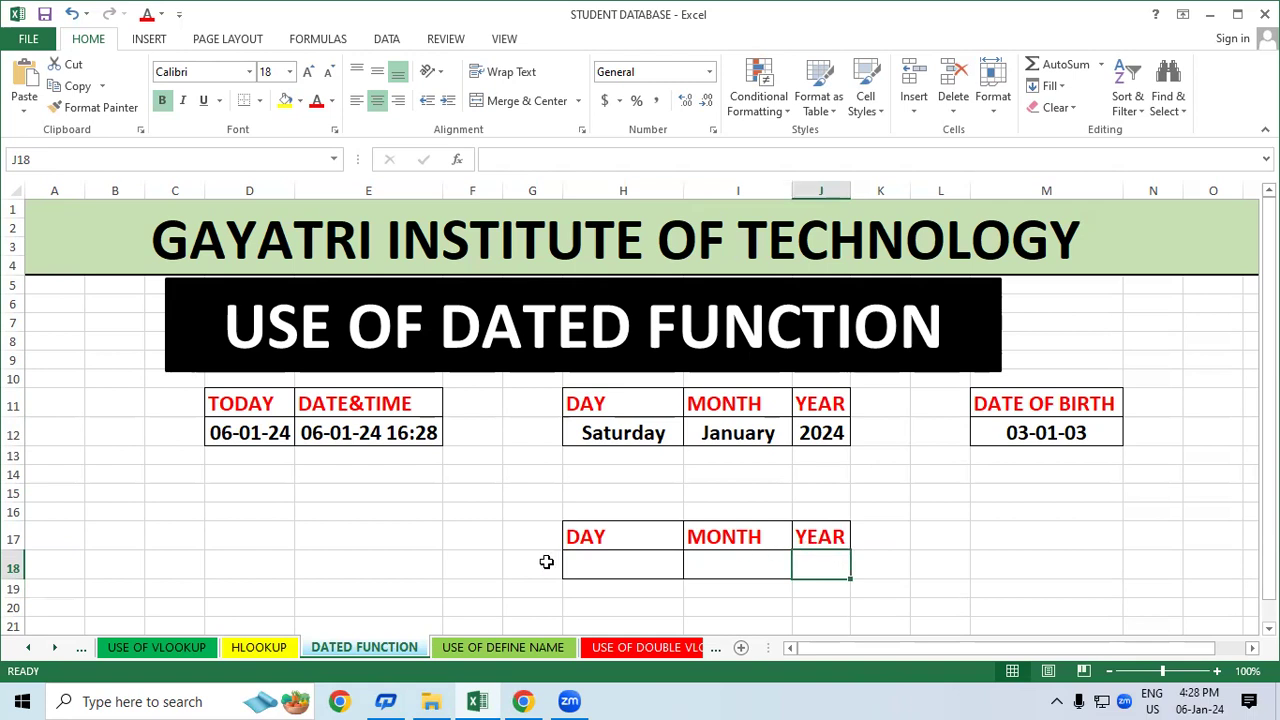
click(587, 555)
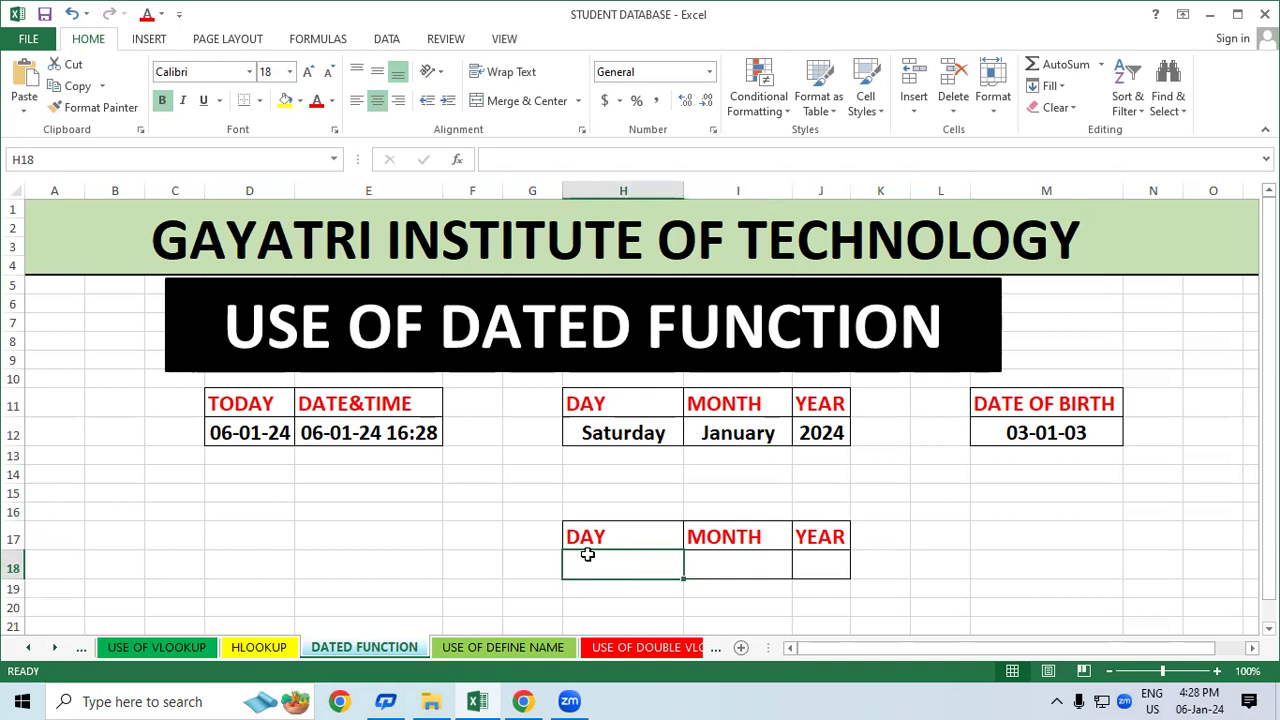
text(=)
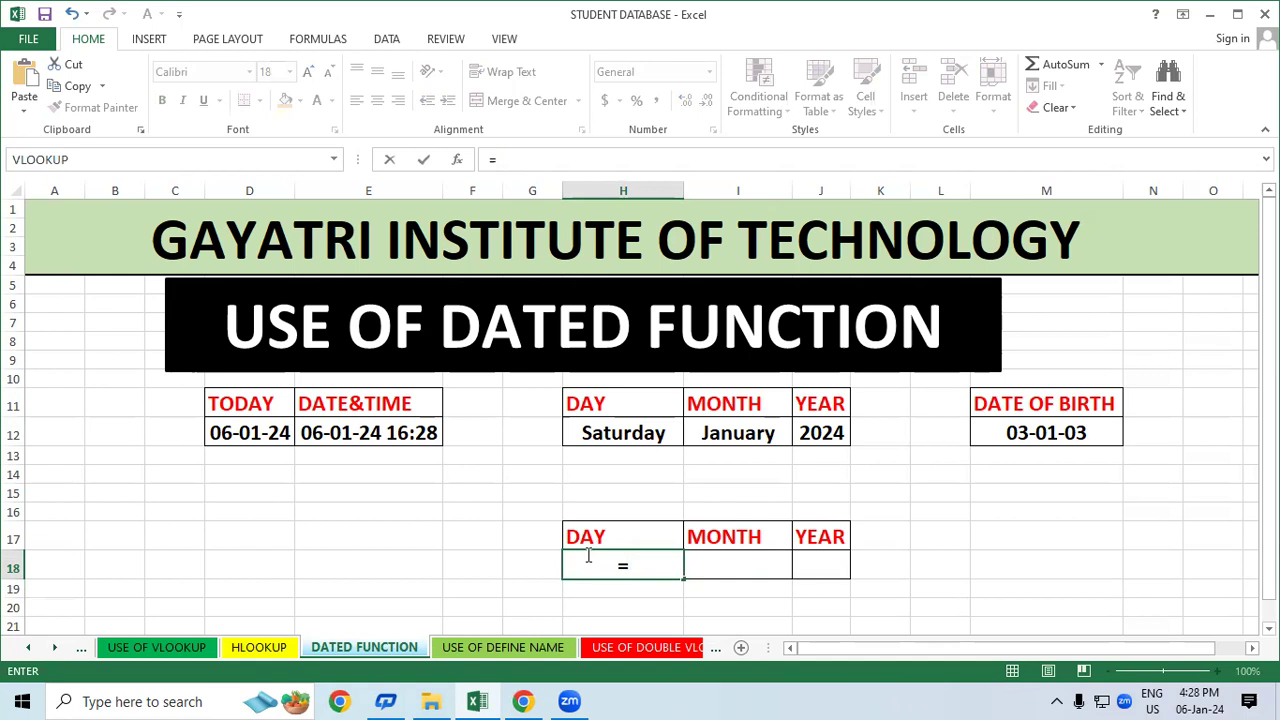
Complete =DATEDIF(M12,D12,"d") in H18, giving an age of 7673 days.
text(datedif()
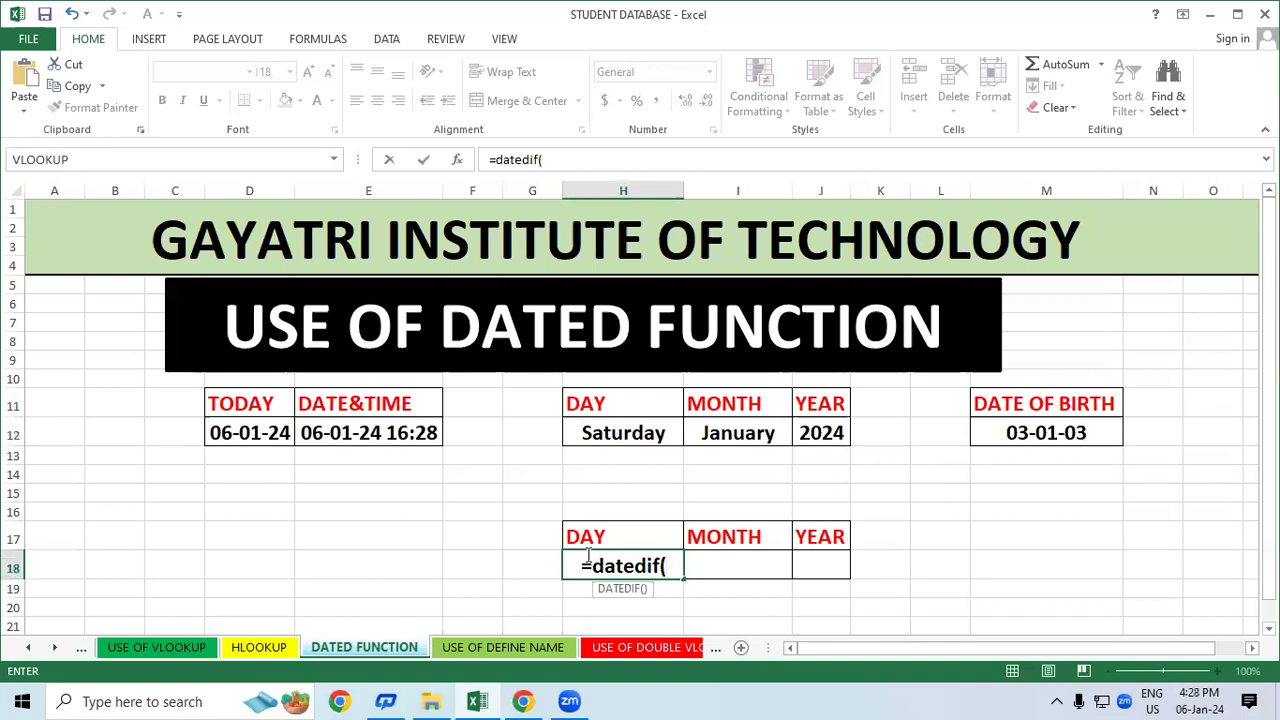
click(1069, 432)
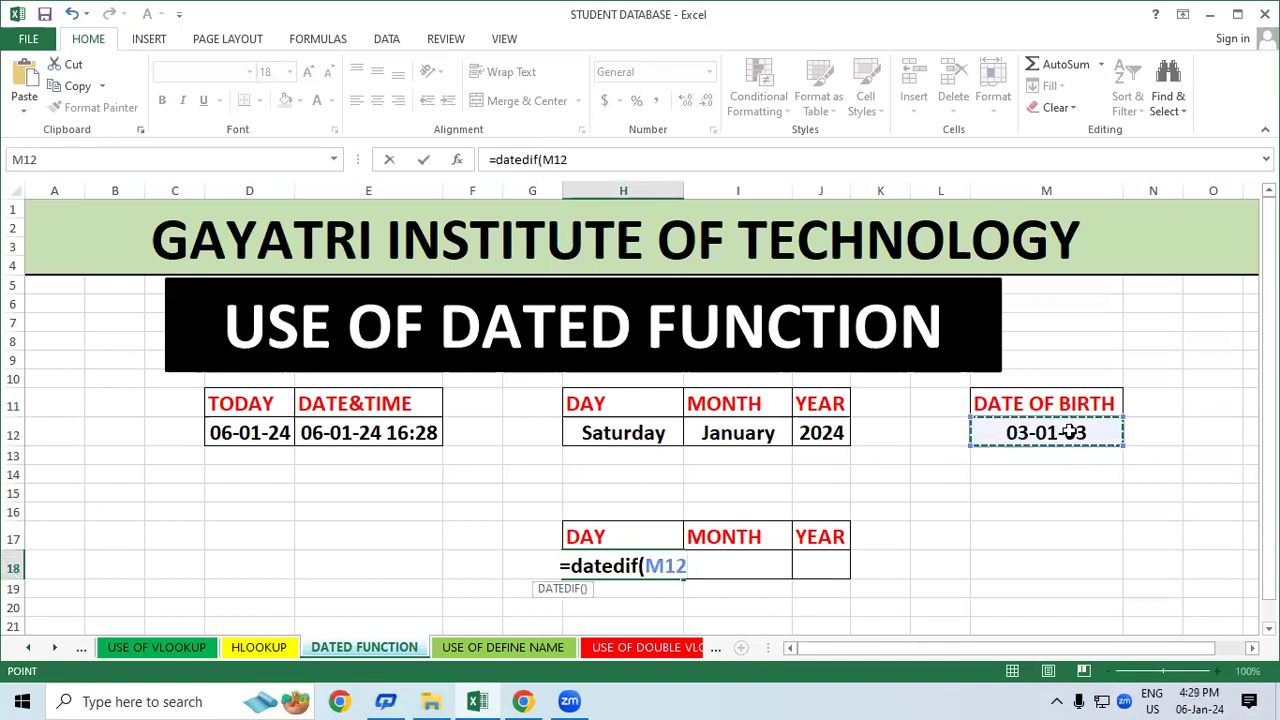
text(,)
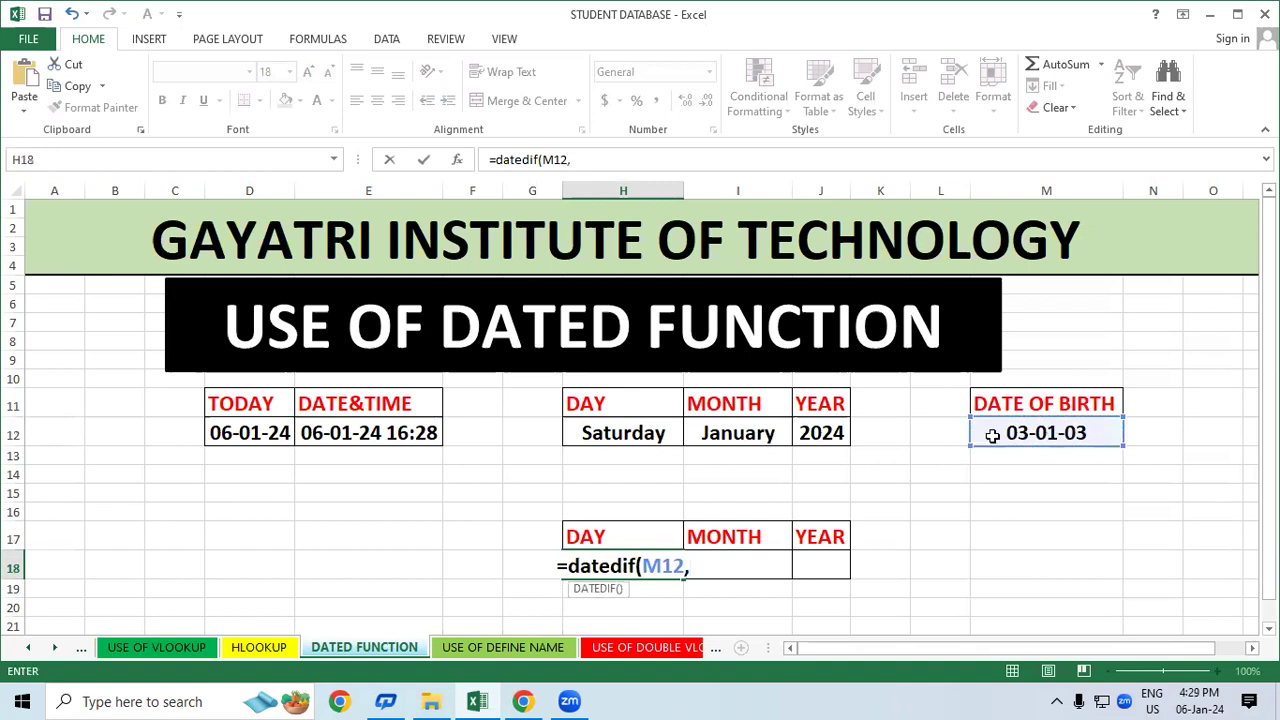
click(258, 432)
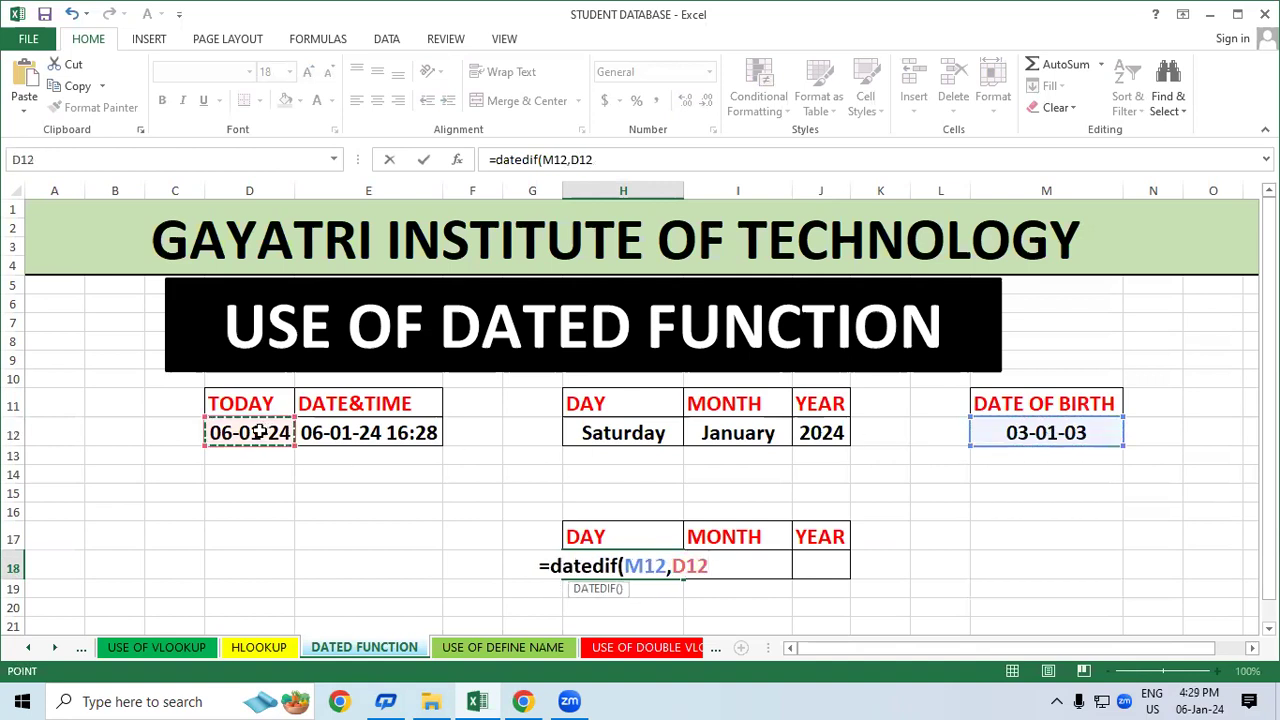
text(,)
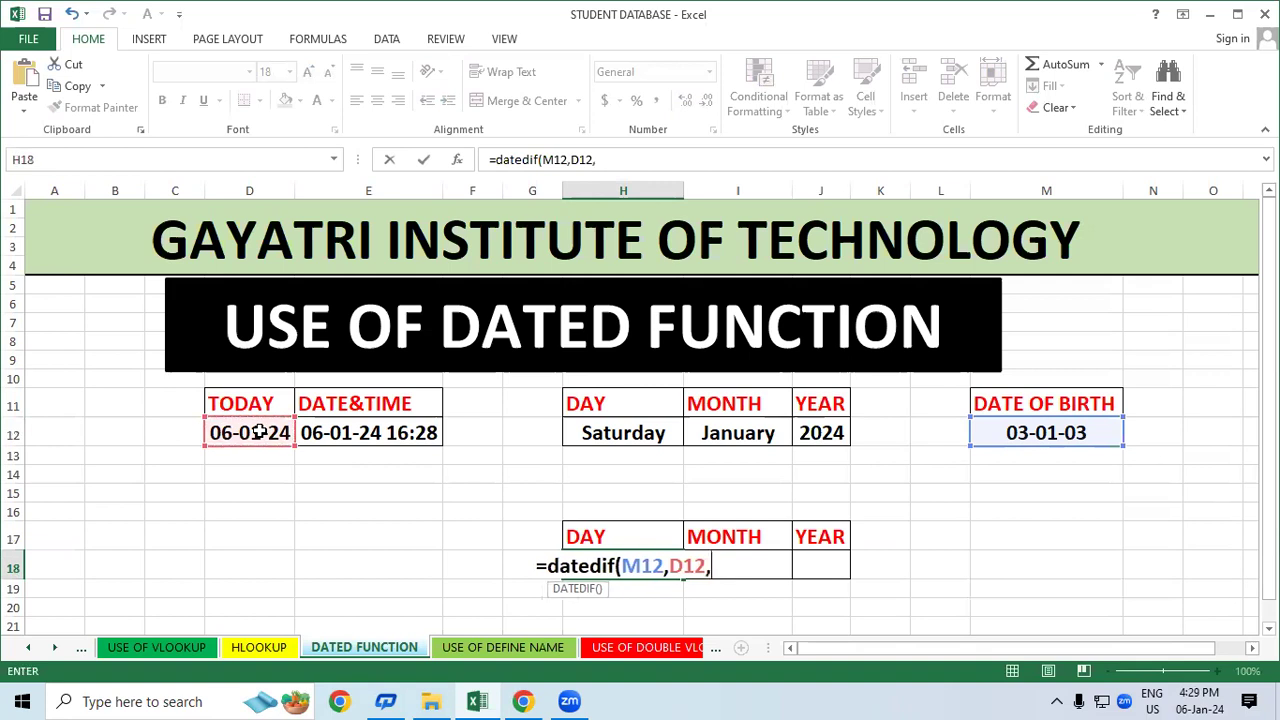
text("d)
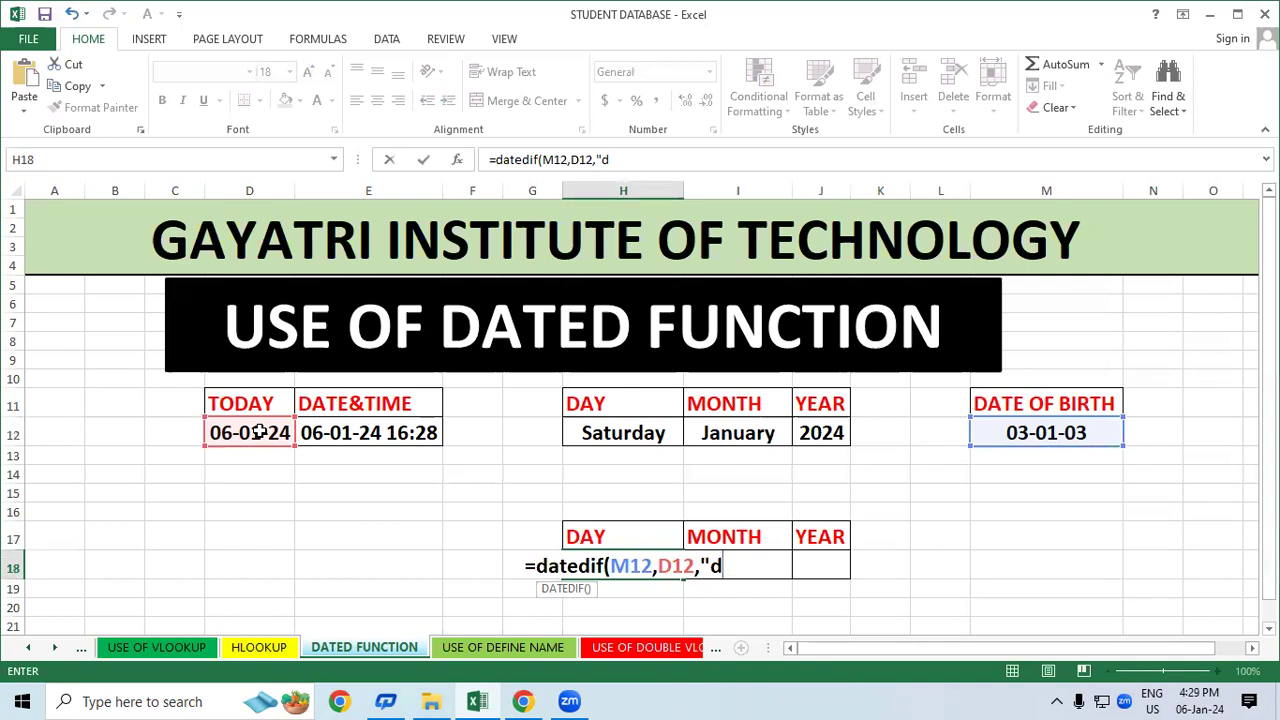
text("))
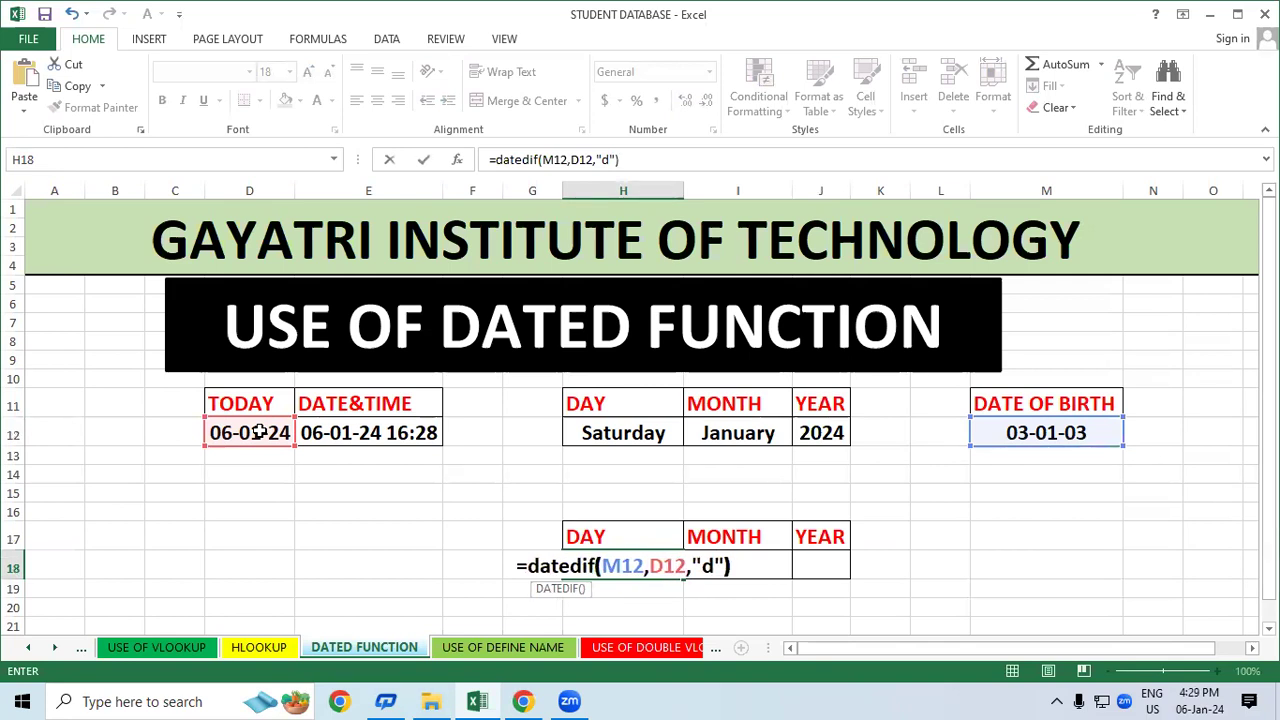
key(Return)
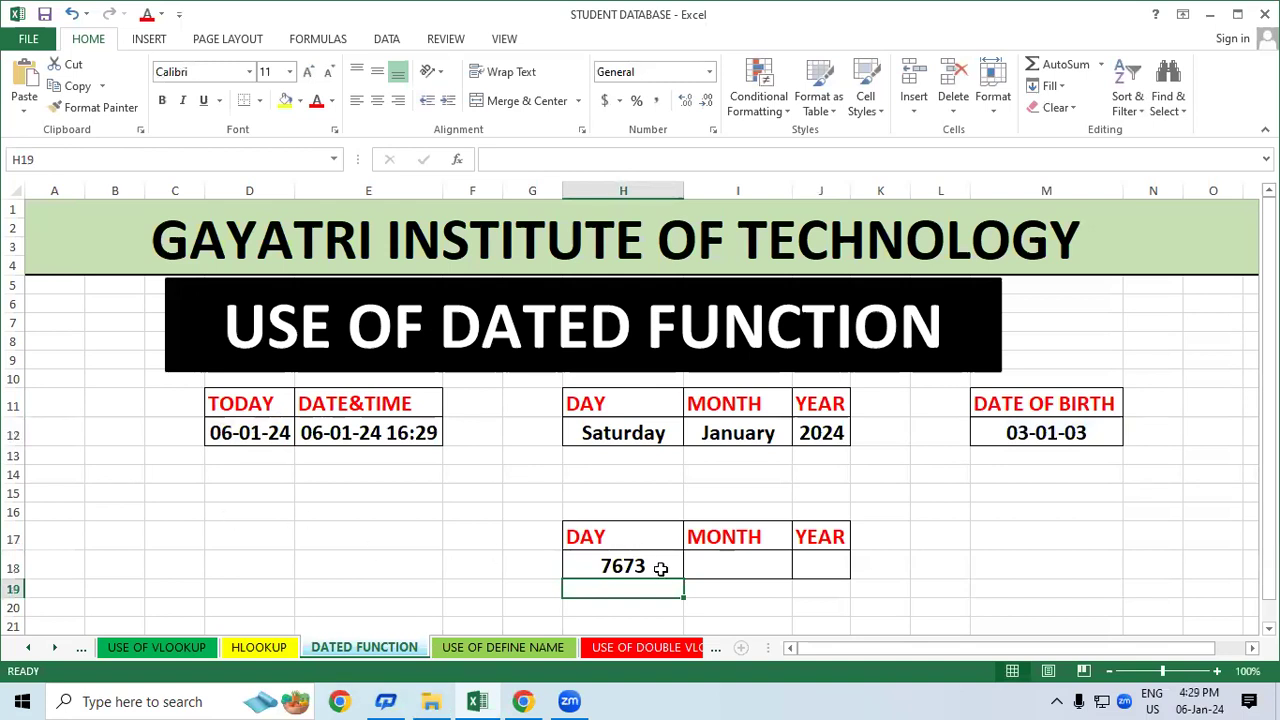
Enter =DATEDIF(M12,D12,"m") in I18, fixing the 'fatedif' typo, to show 252 months.
click(718, 567)
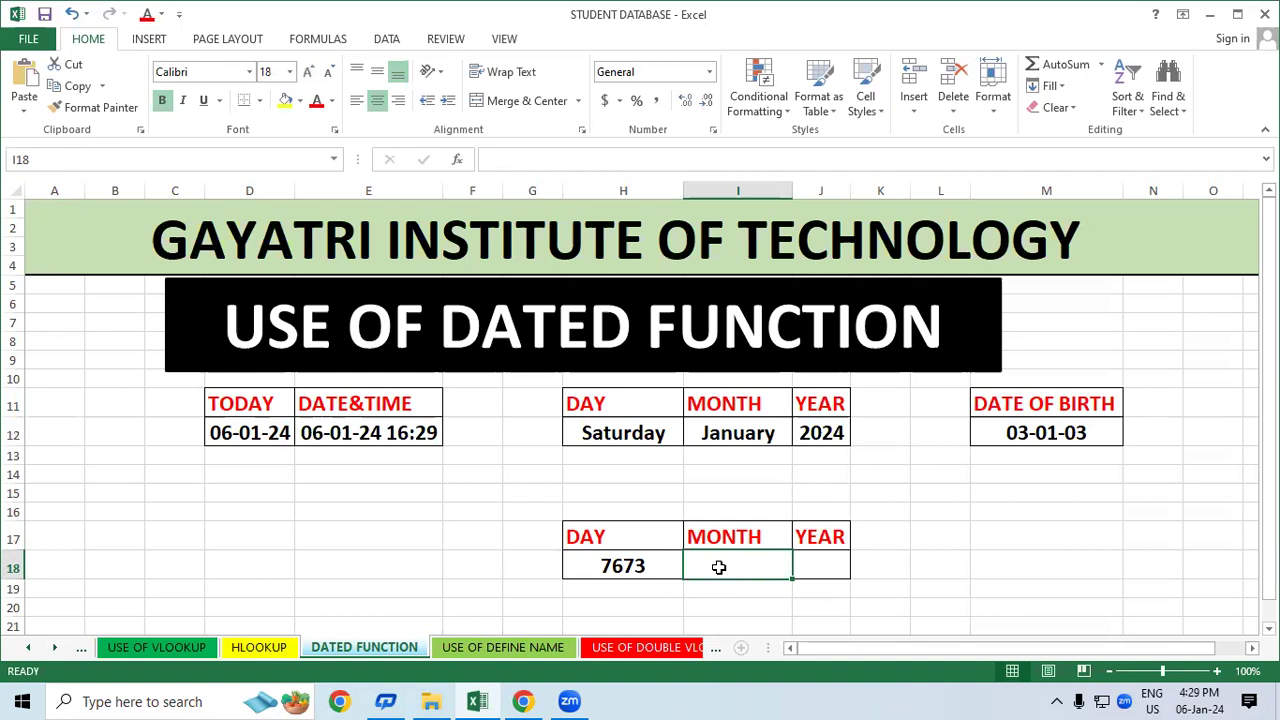
text(=fatedif()
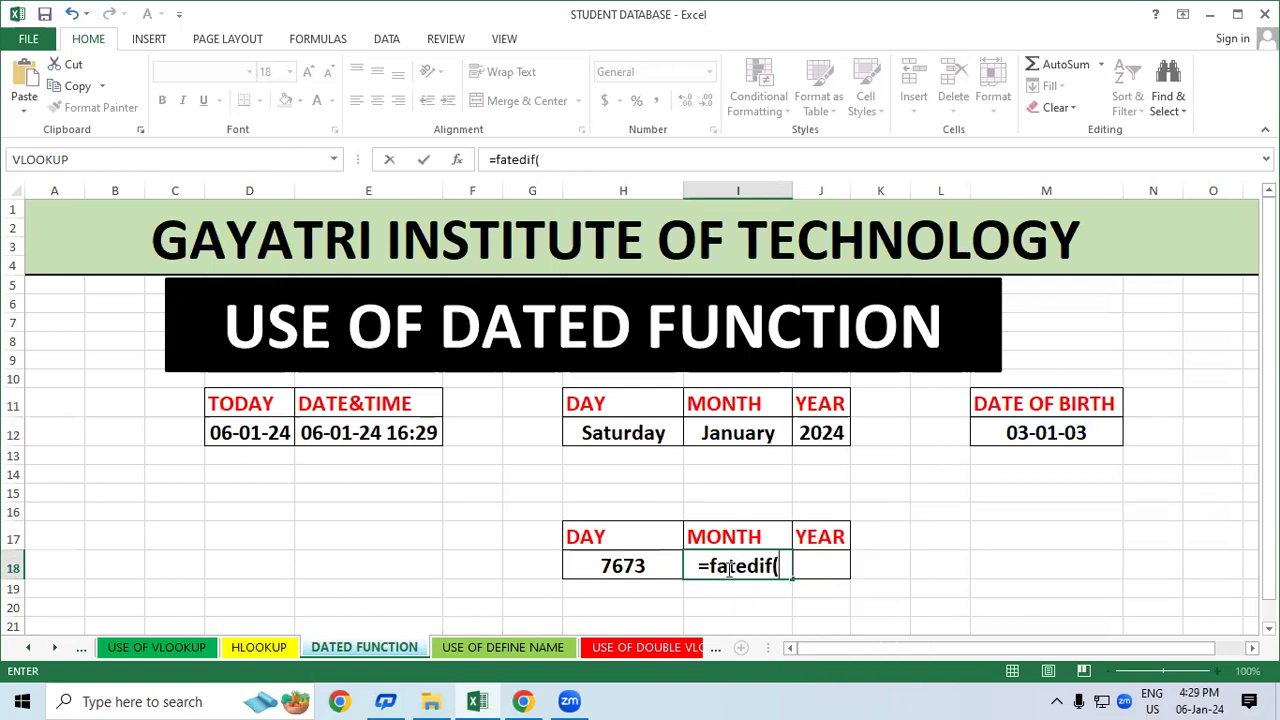
click(721, 566)
key(BackSpace)
text(d)
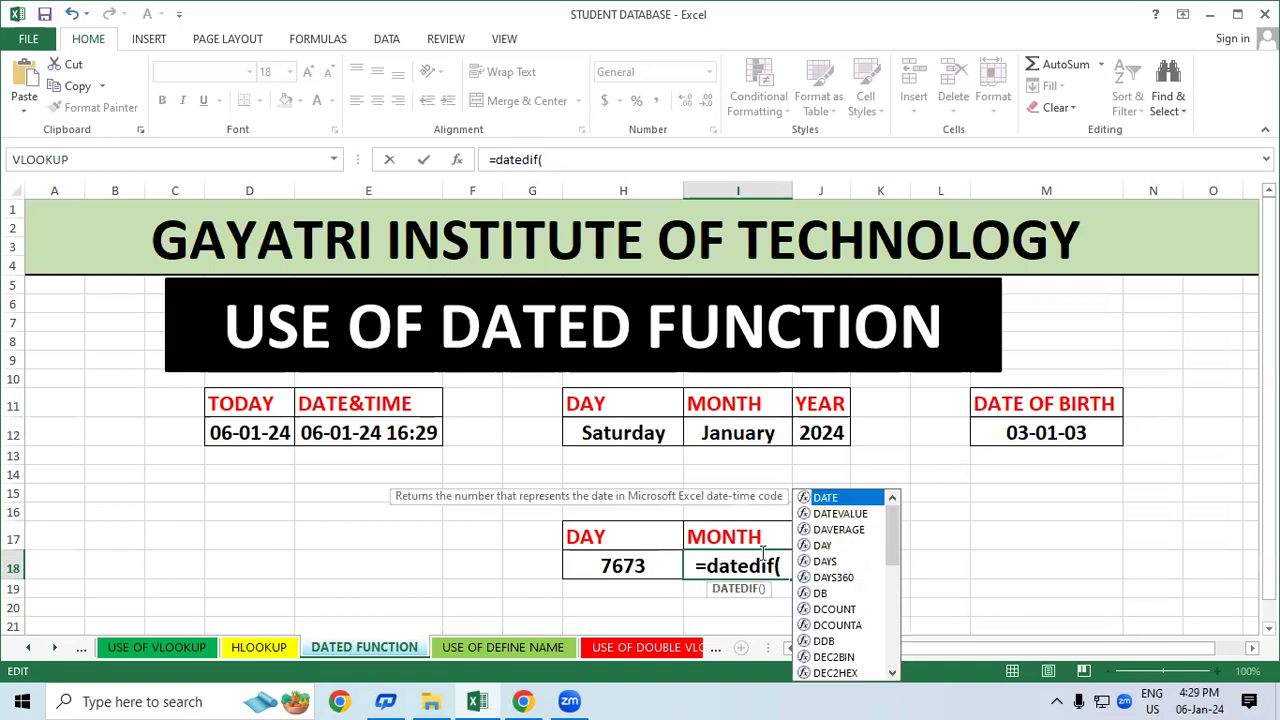
click(784, 566)
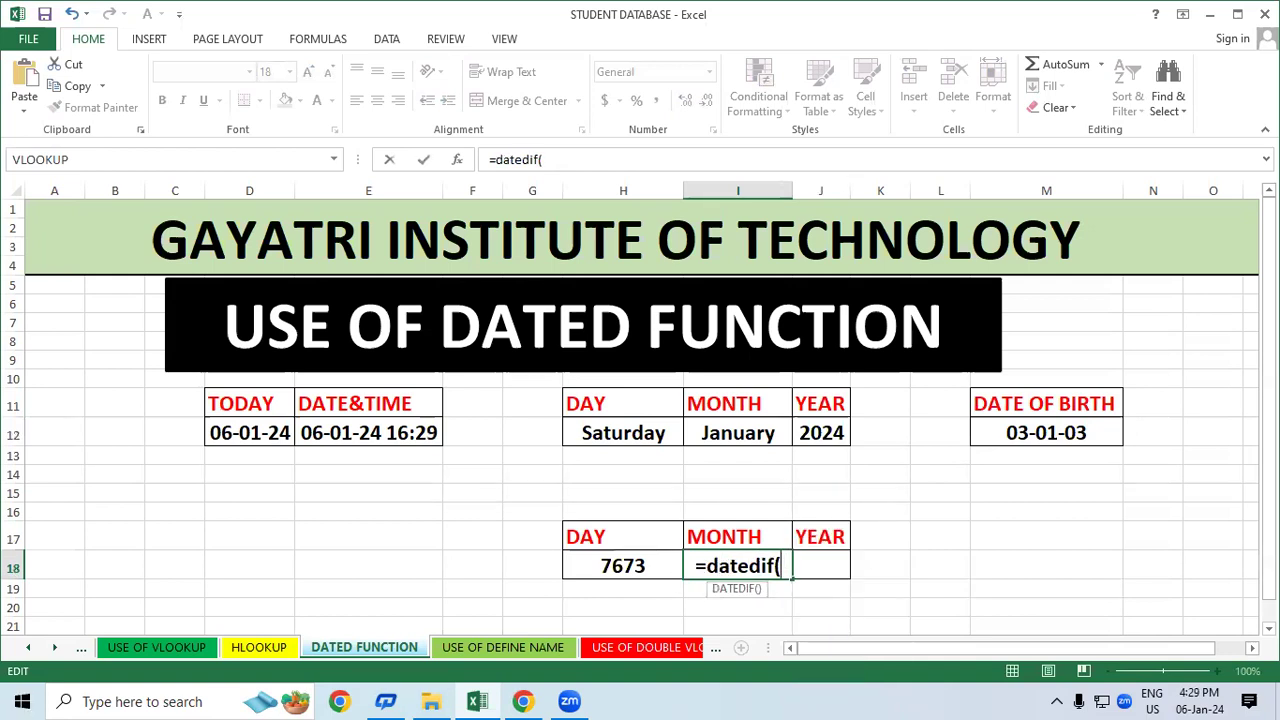
click(1078, 438)
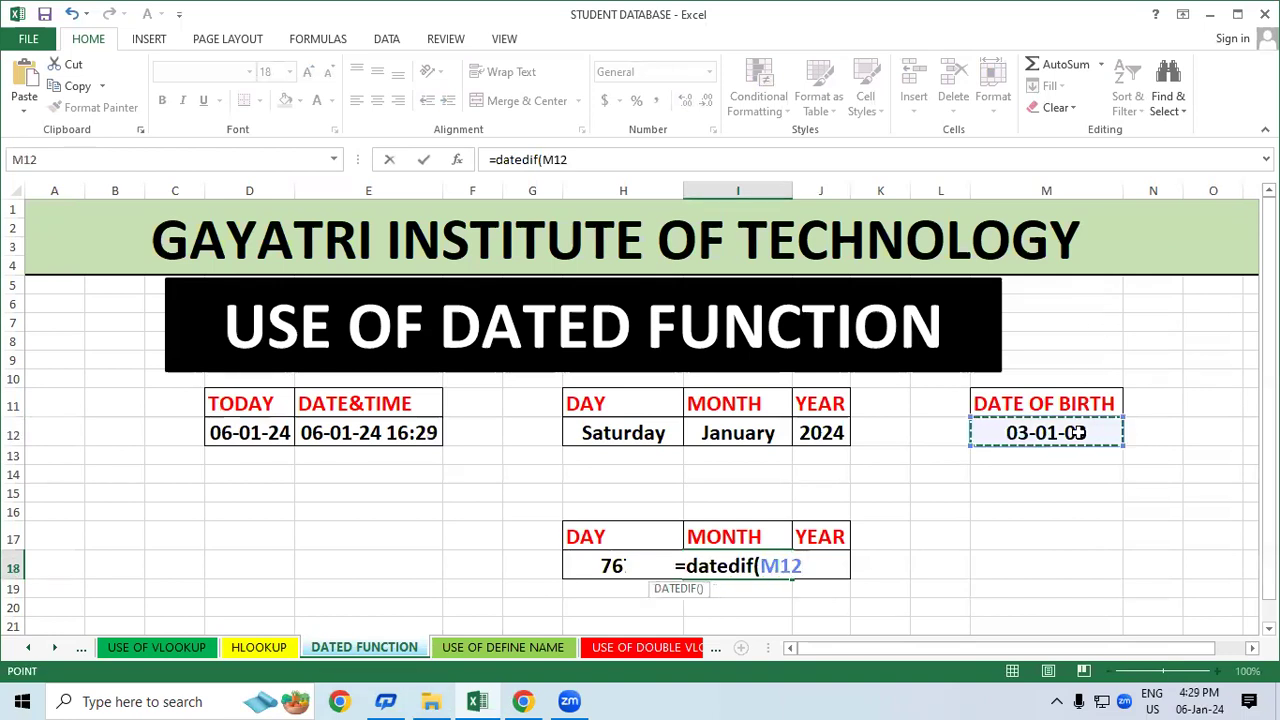
text(,)
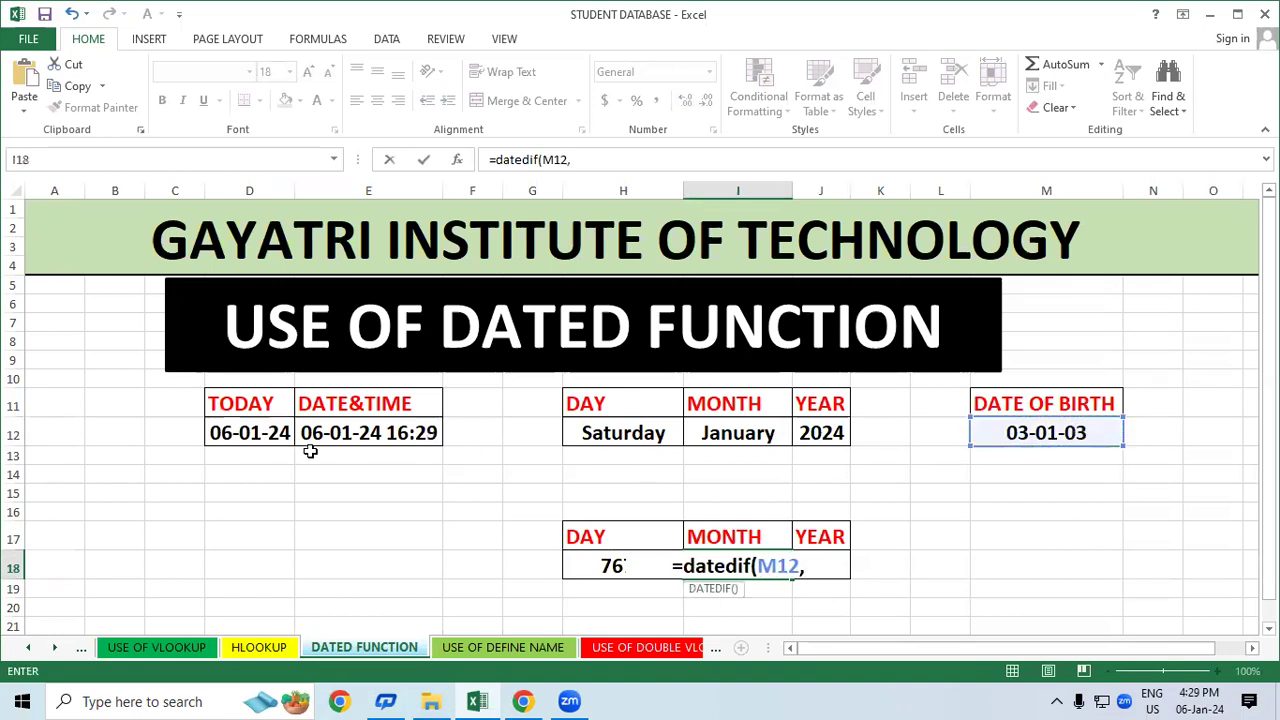
click(237, 425)
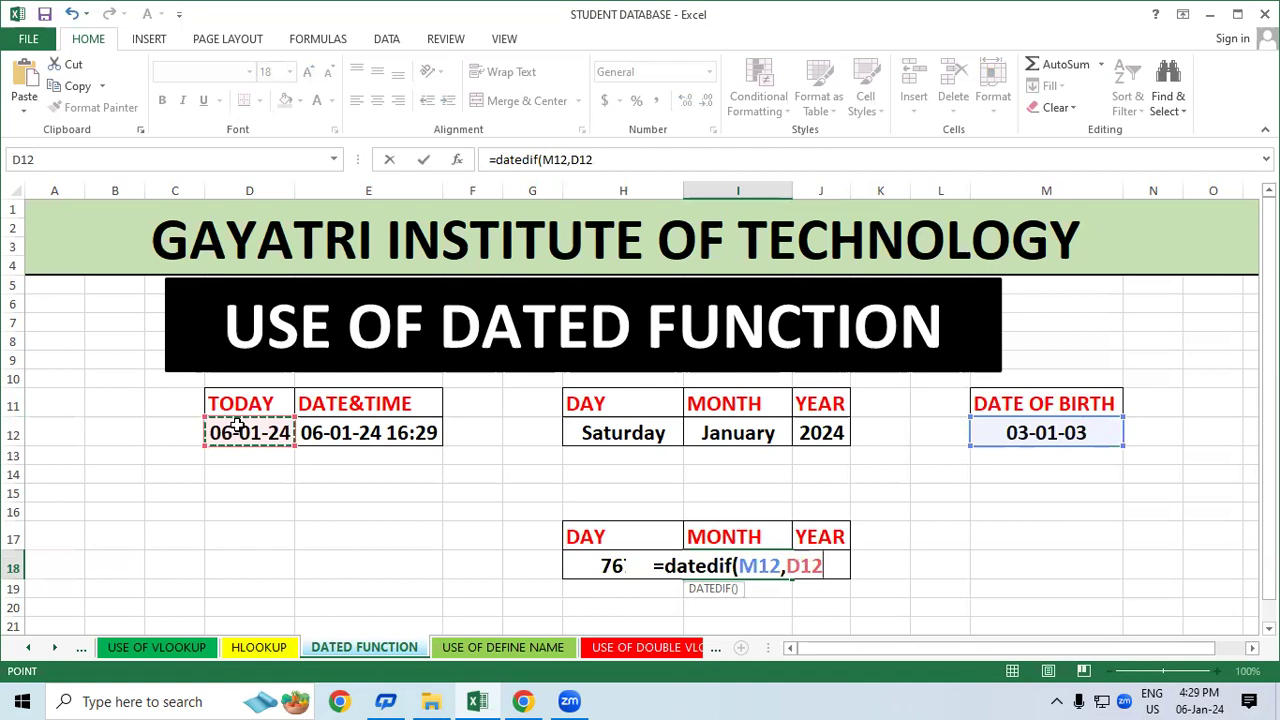
text(,"m)
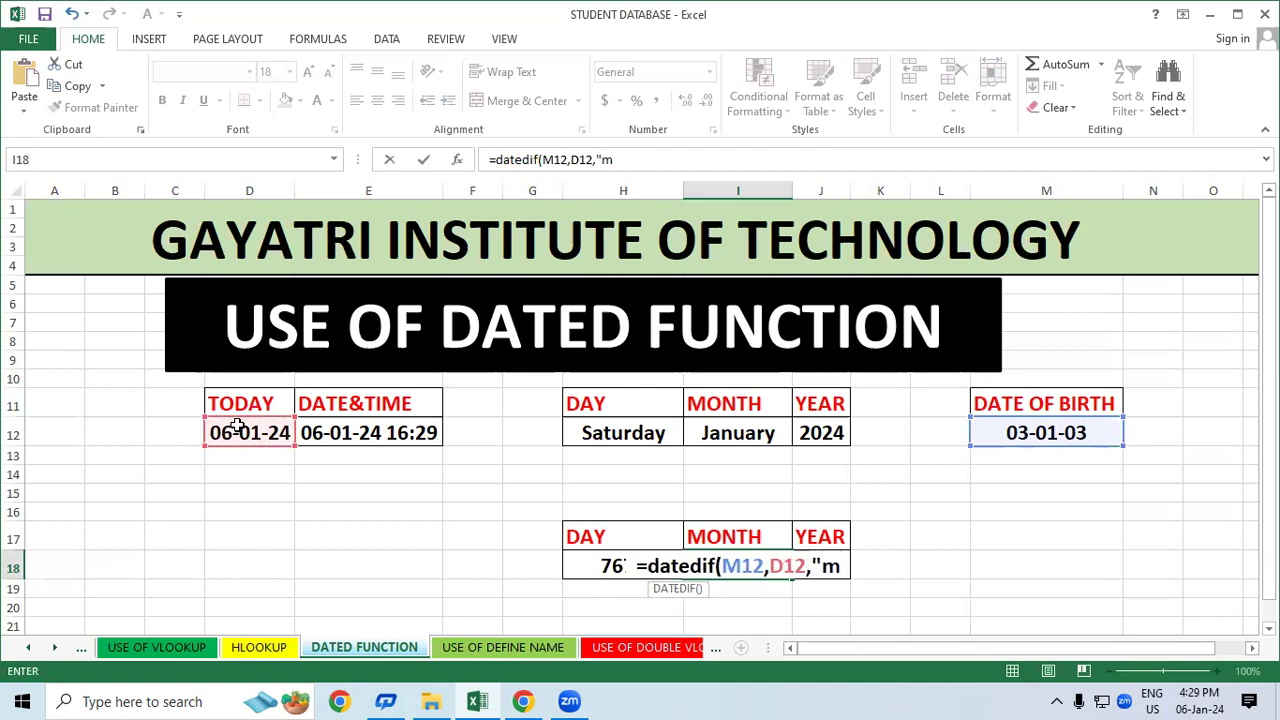
text("))
key(ctrl+Return)
key(Return)
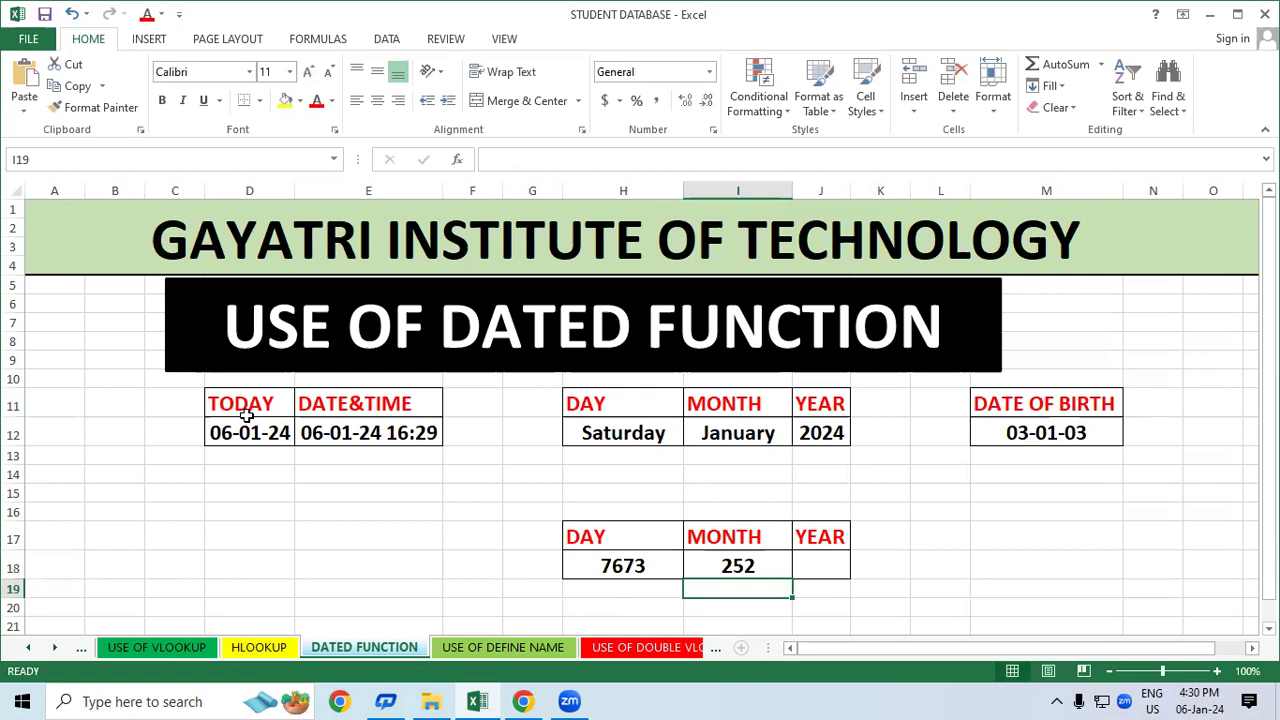
Enter =DATEDIF(M12,D12,"y") in J18, showing an age of 21 years.
click(908, 566)
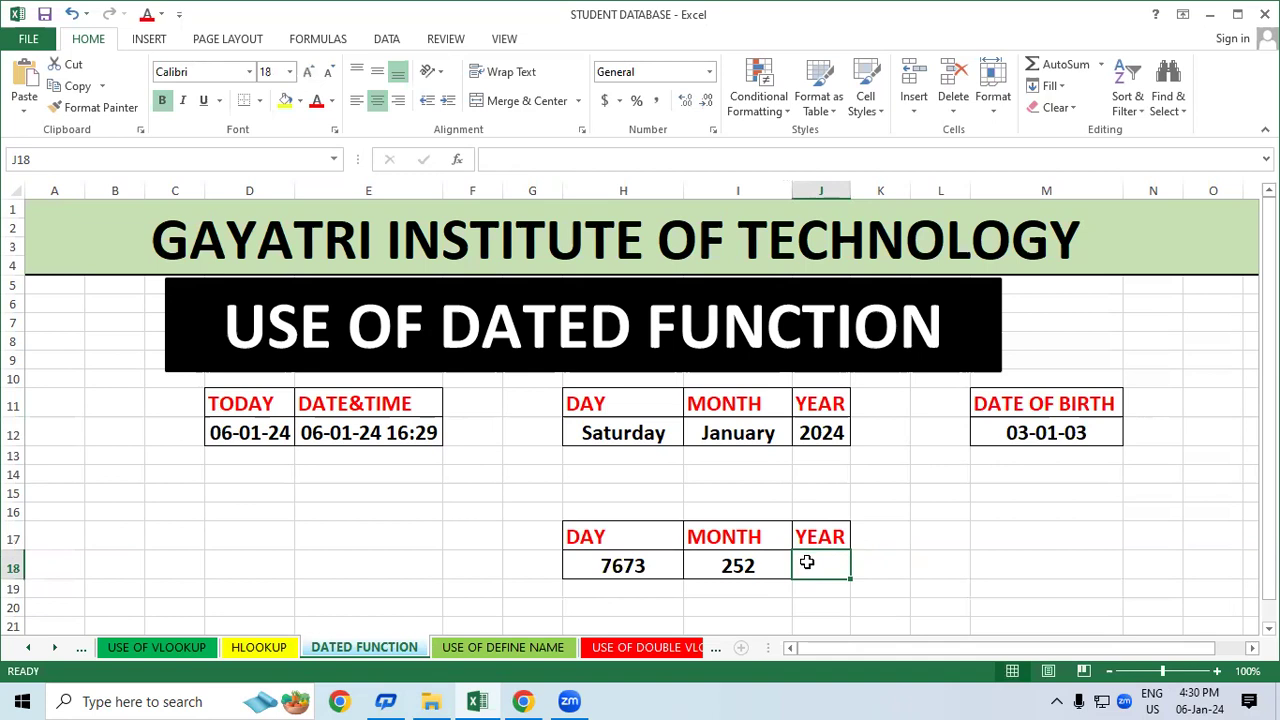
text(=date)
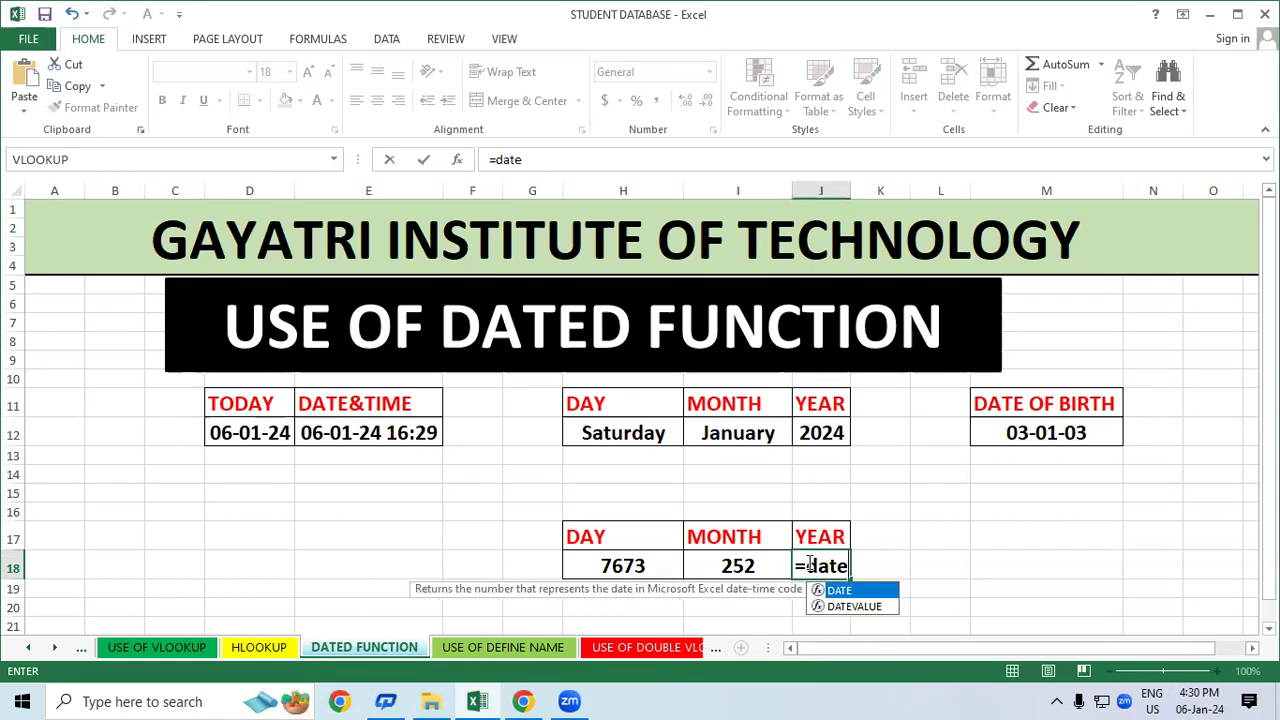
text(dif)
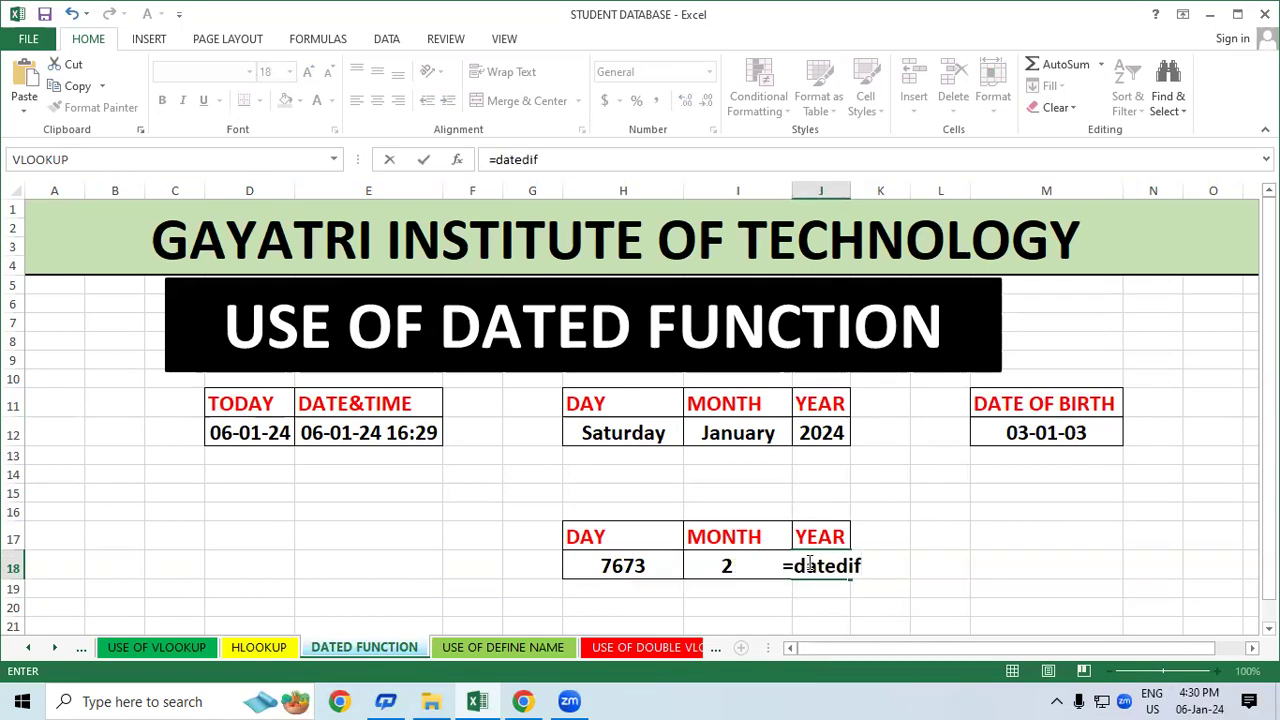
text(()
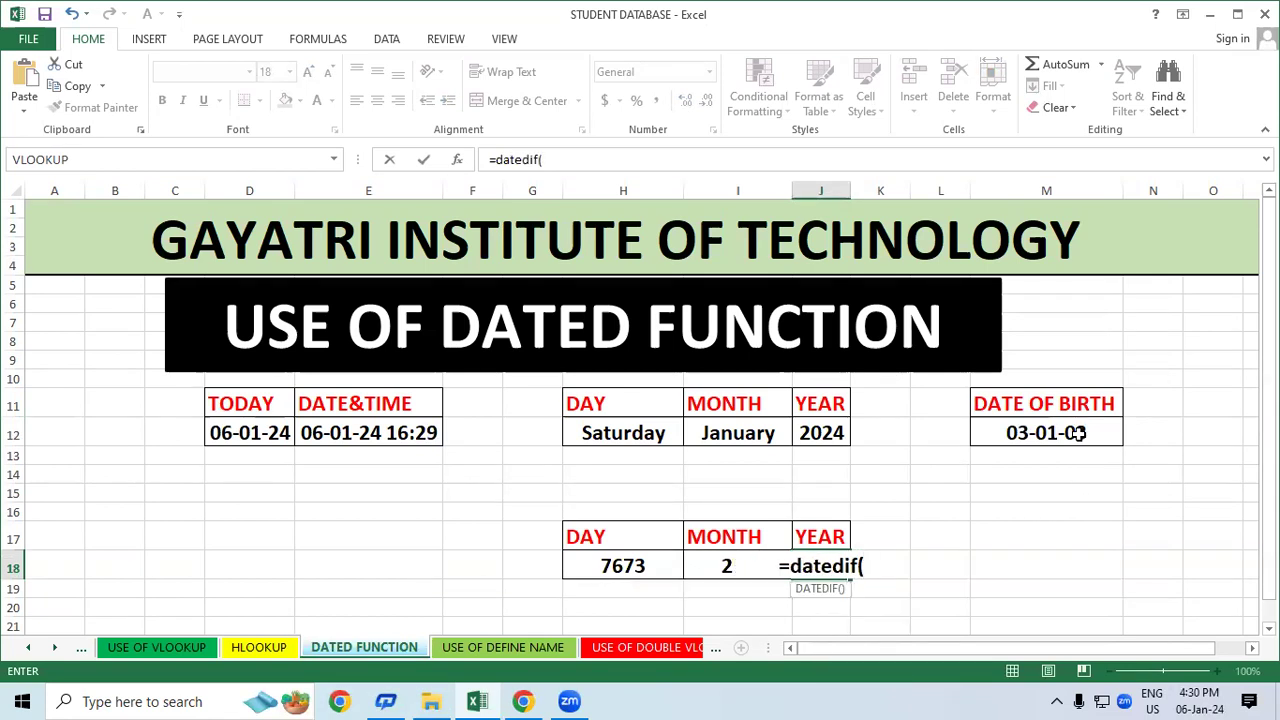
click(1076, 432)
text(,)
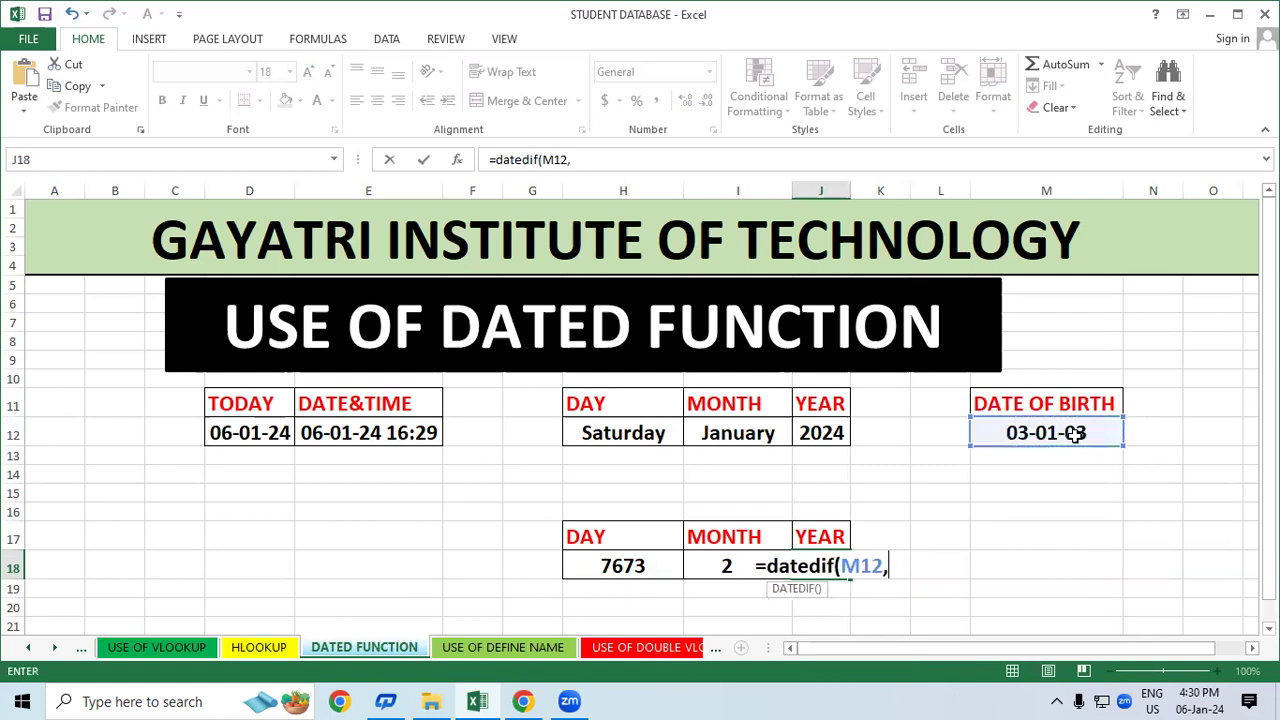
click(238, 432)
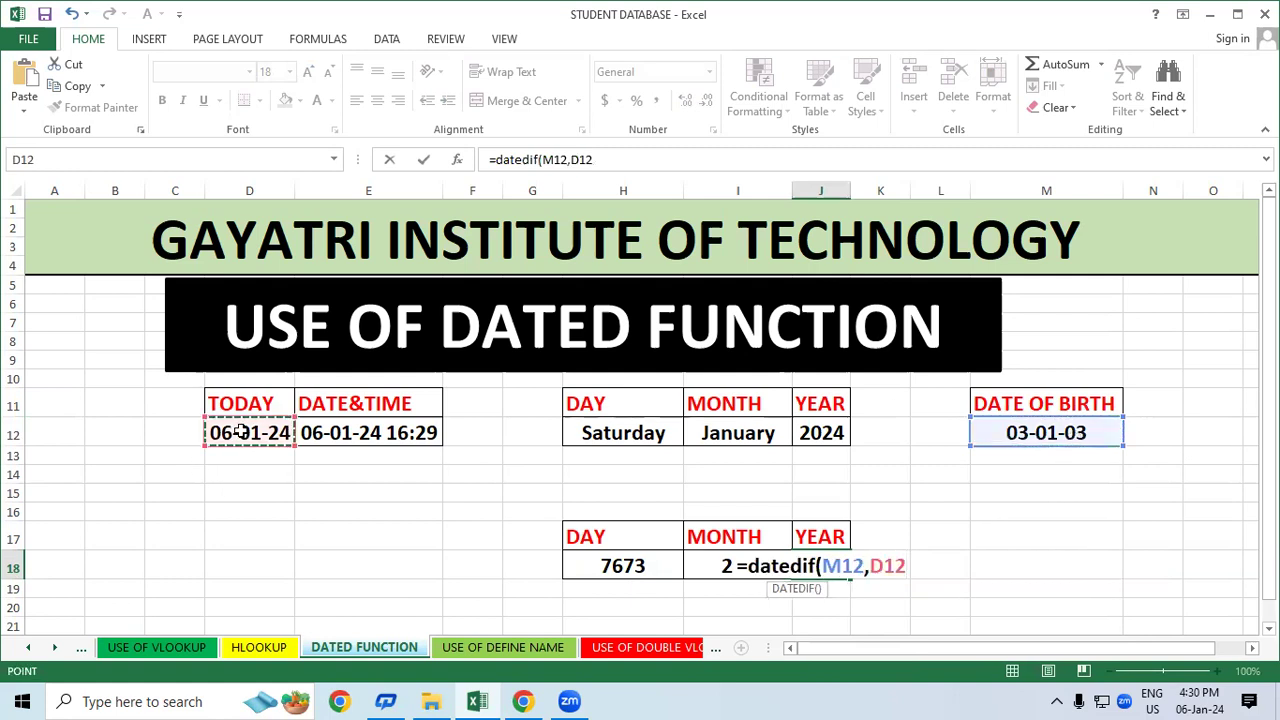
text(,")
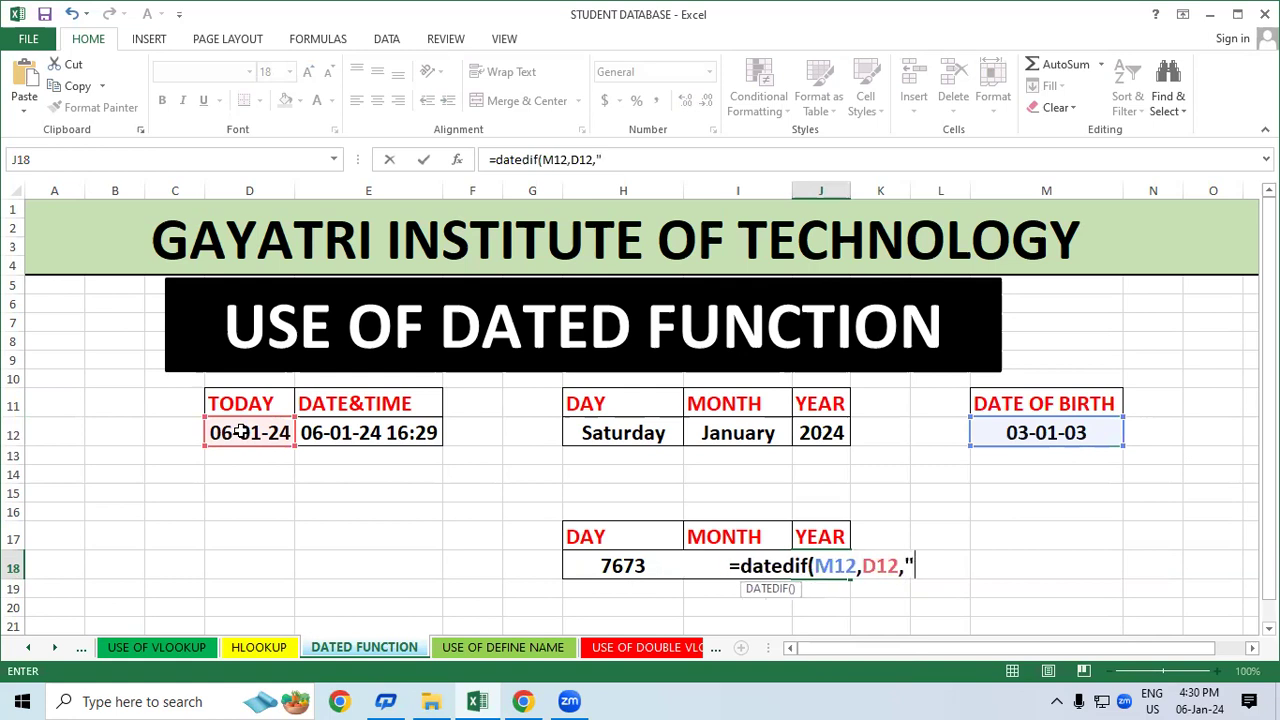
text(y)
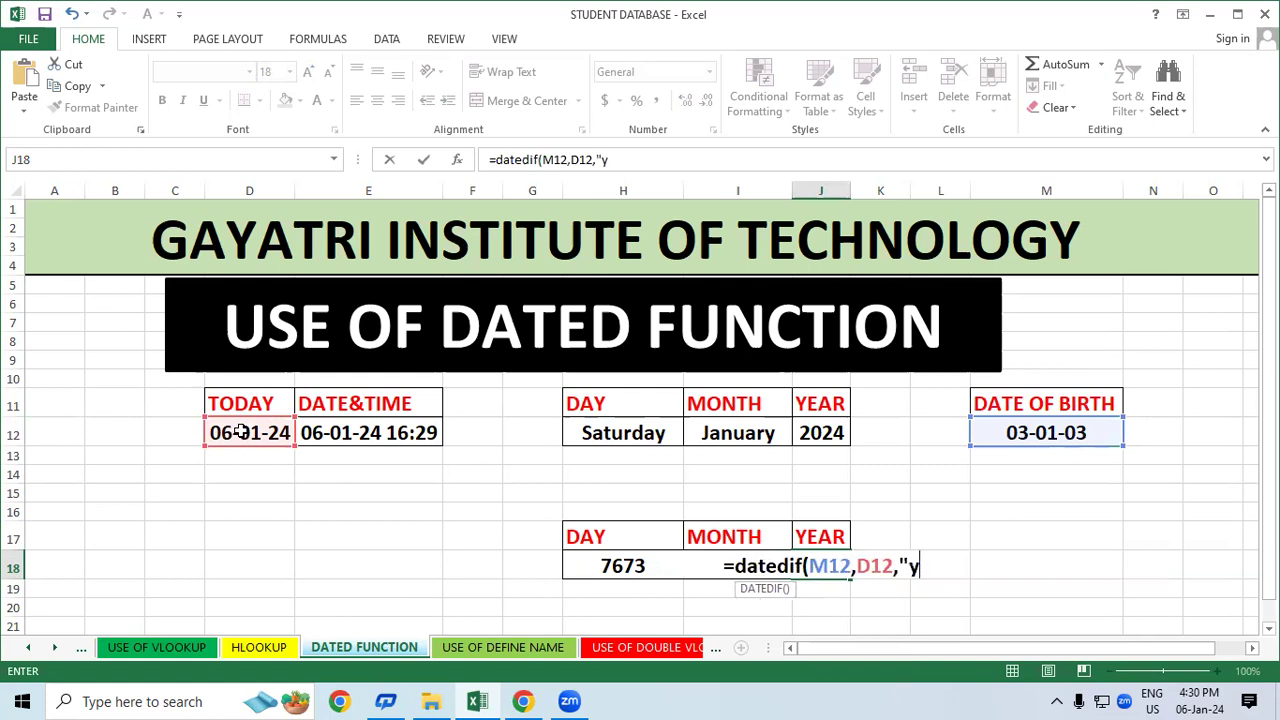
text(")
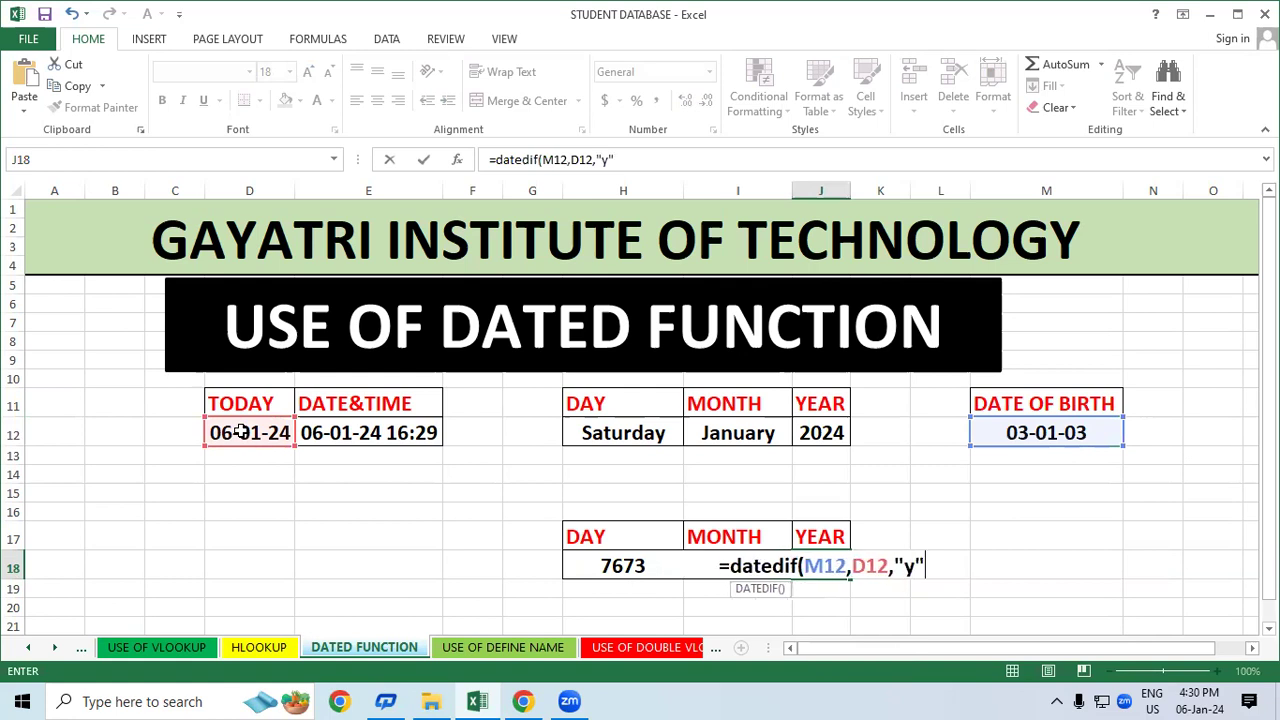
text())
key(Return)
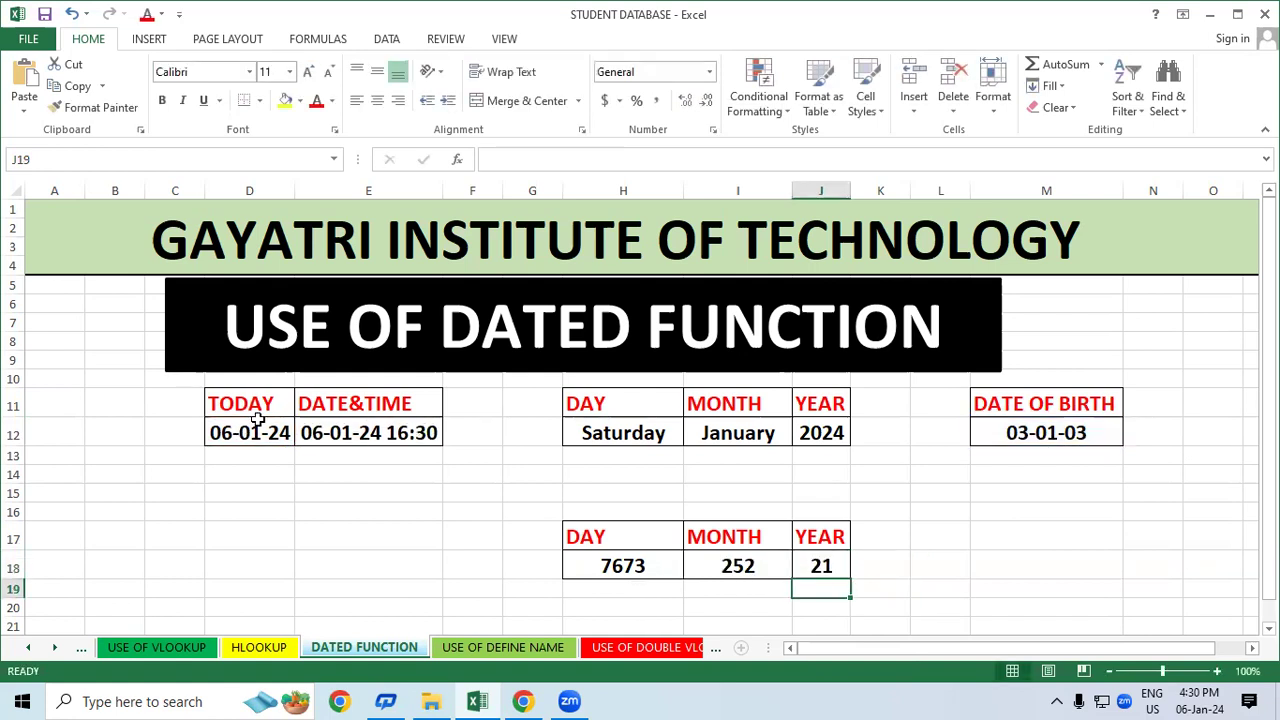
click(990, 575)
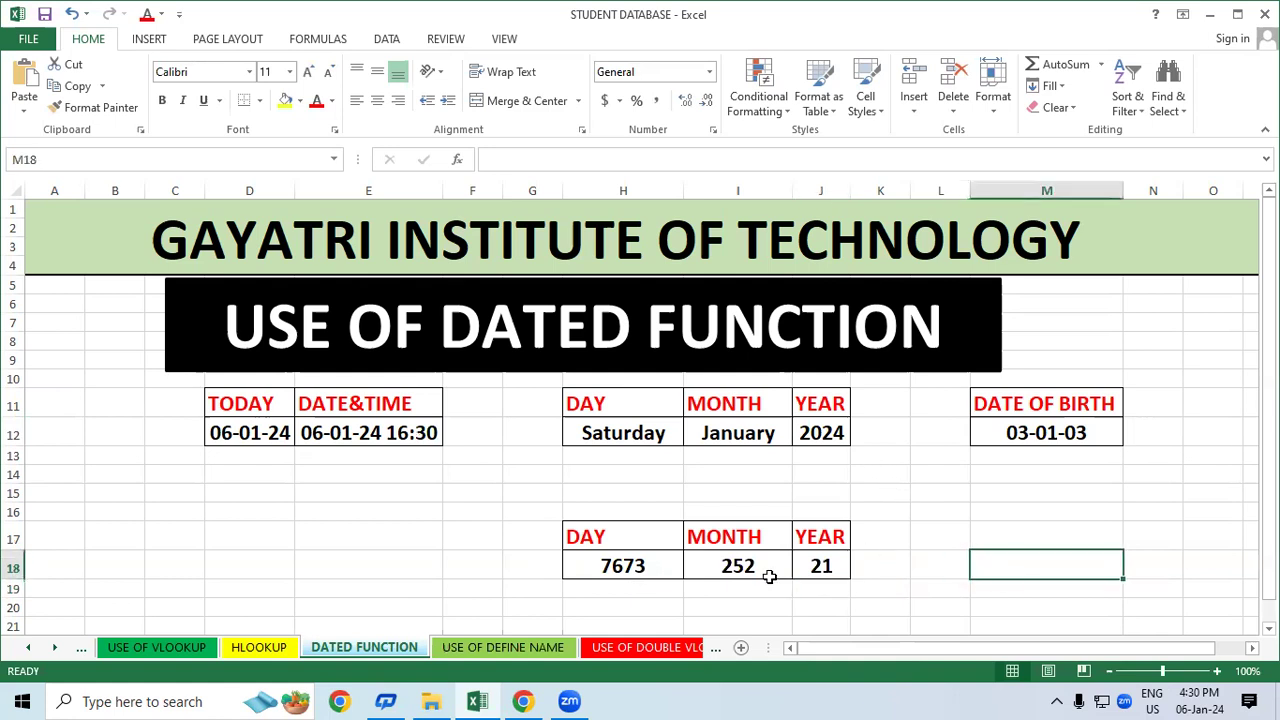
click(820, 562)
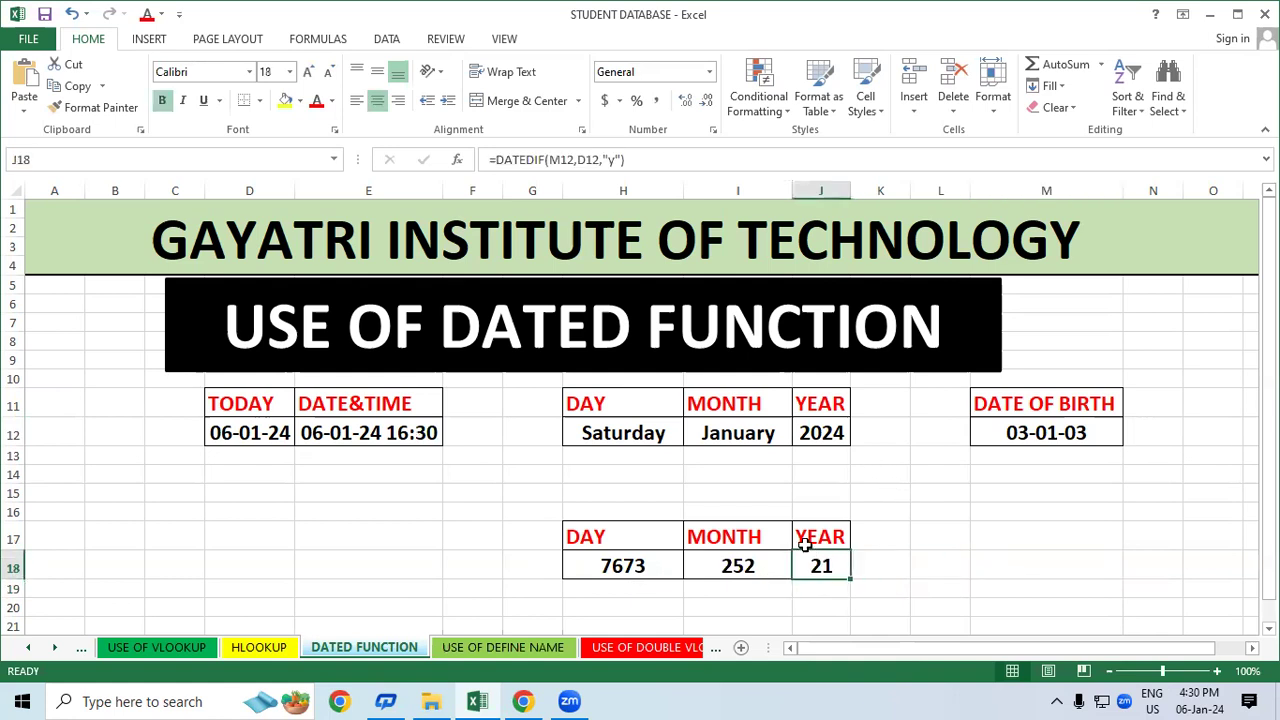
click(1082, 494)
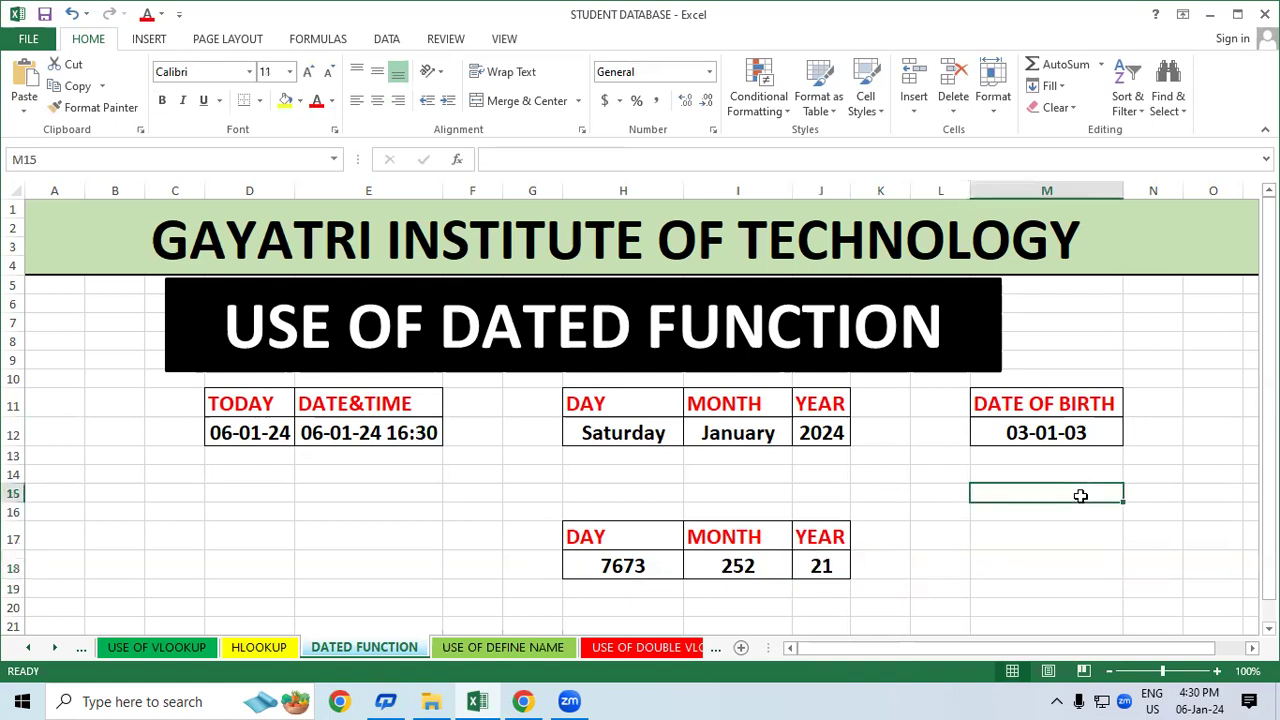
click(750, 557)
click(1030, 554)
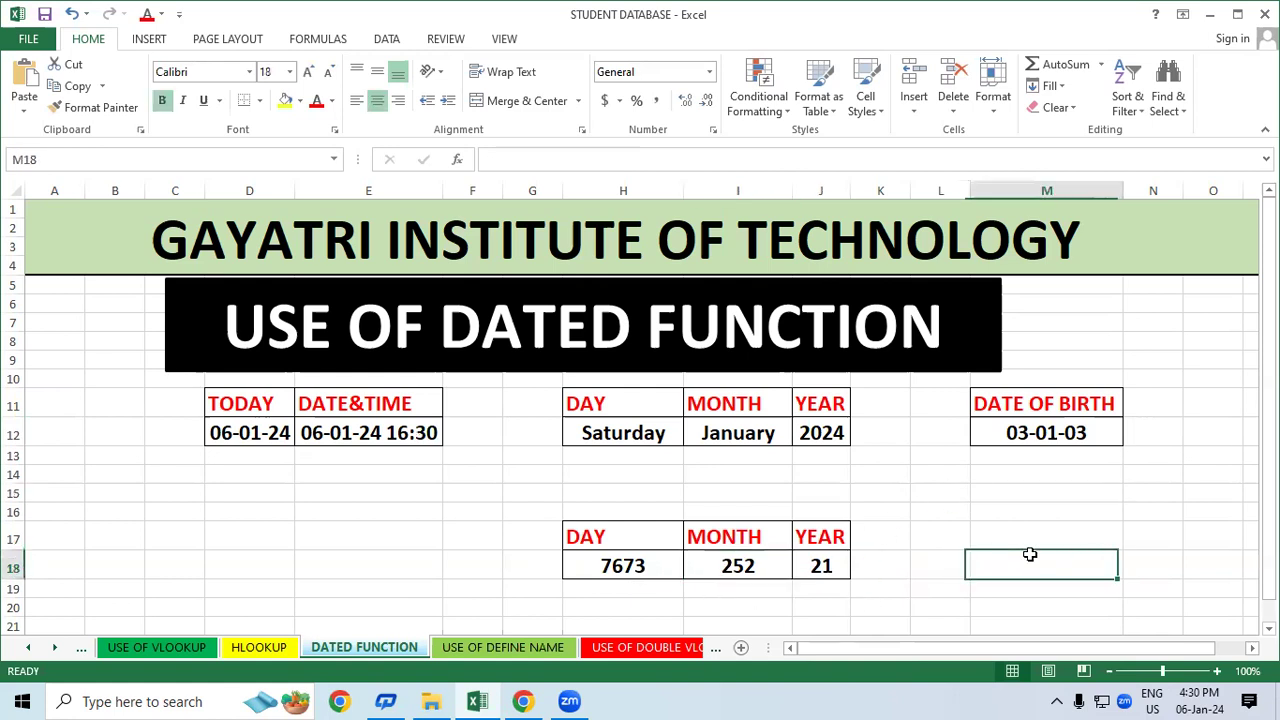
click(607, 565)
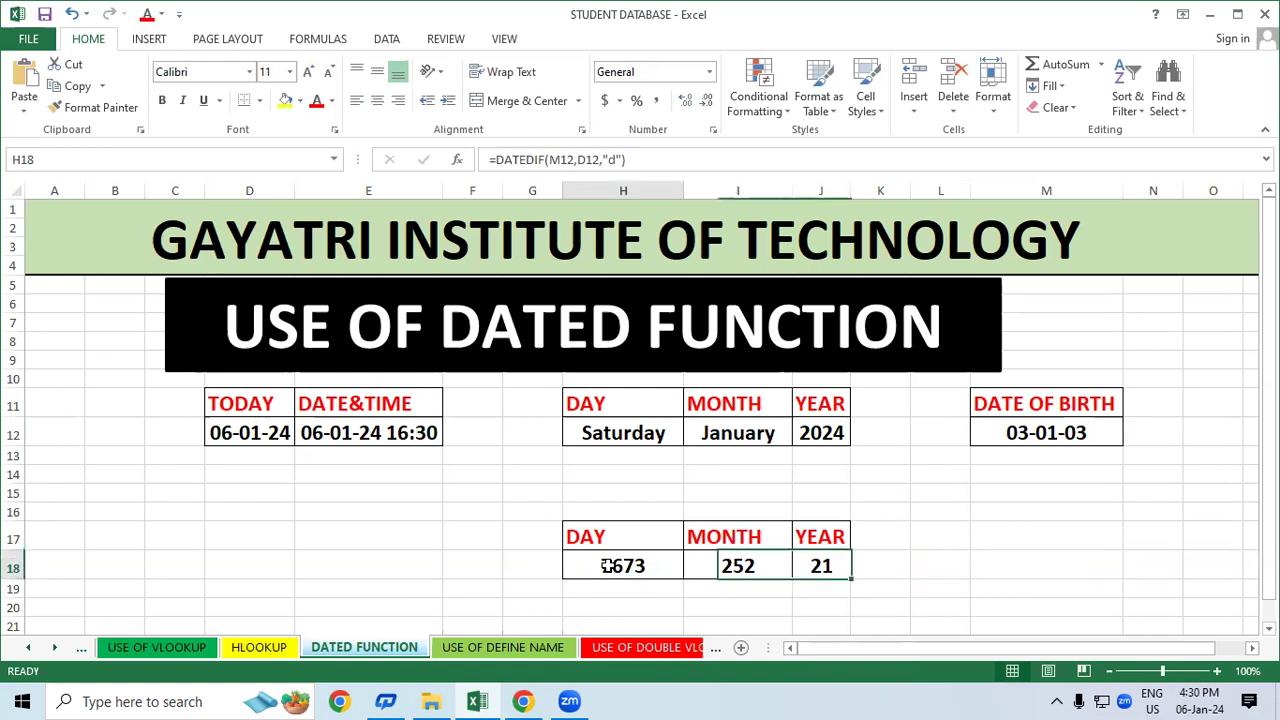
click(988, 530)
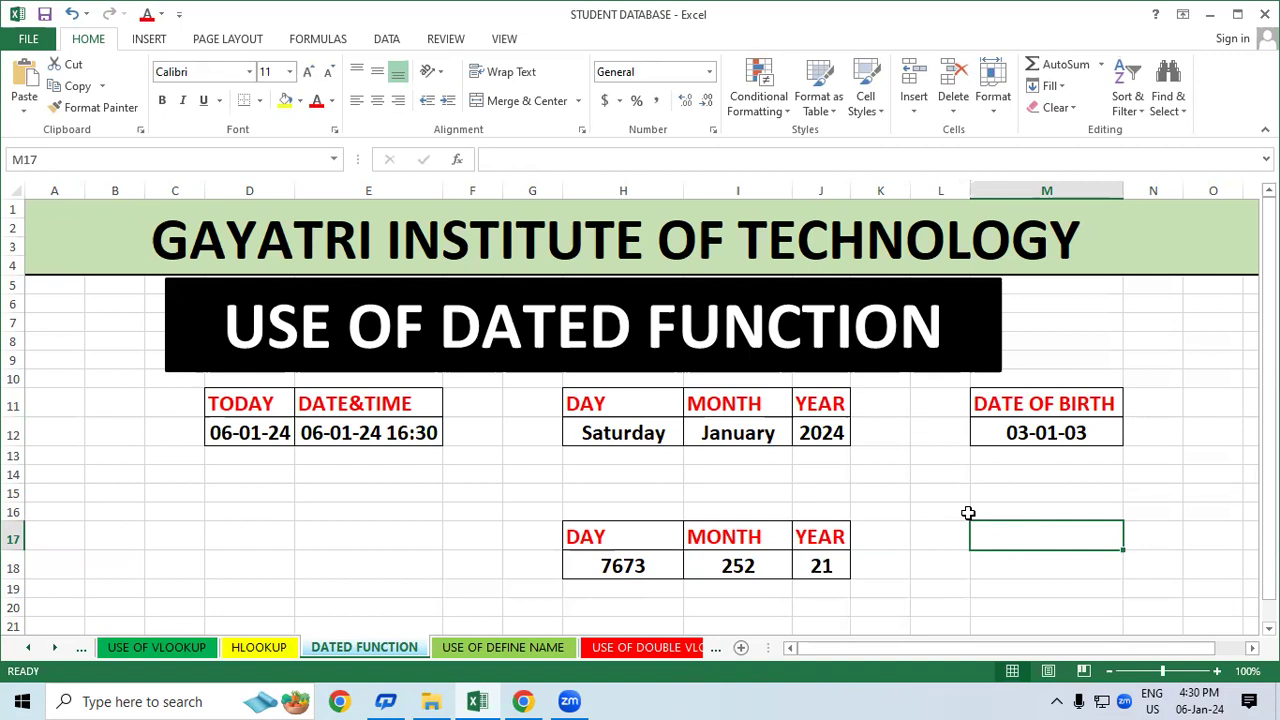
click(944, 494)
drag(592, 490, 615, 575)
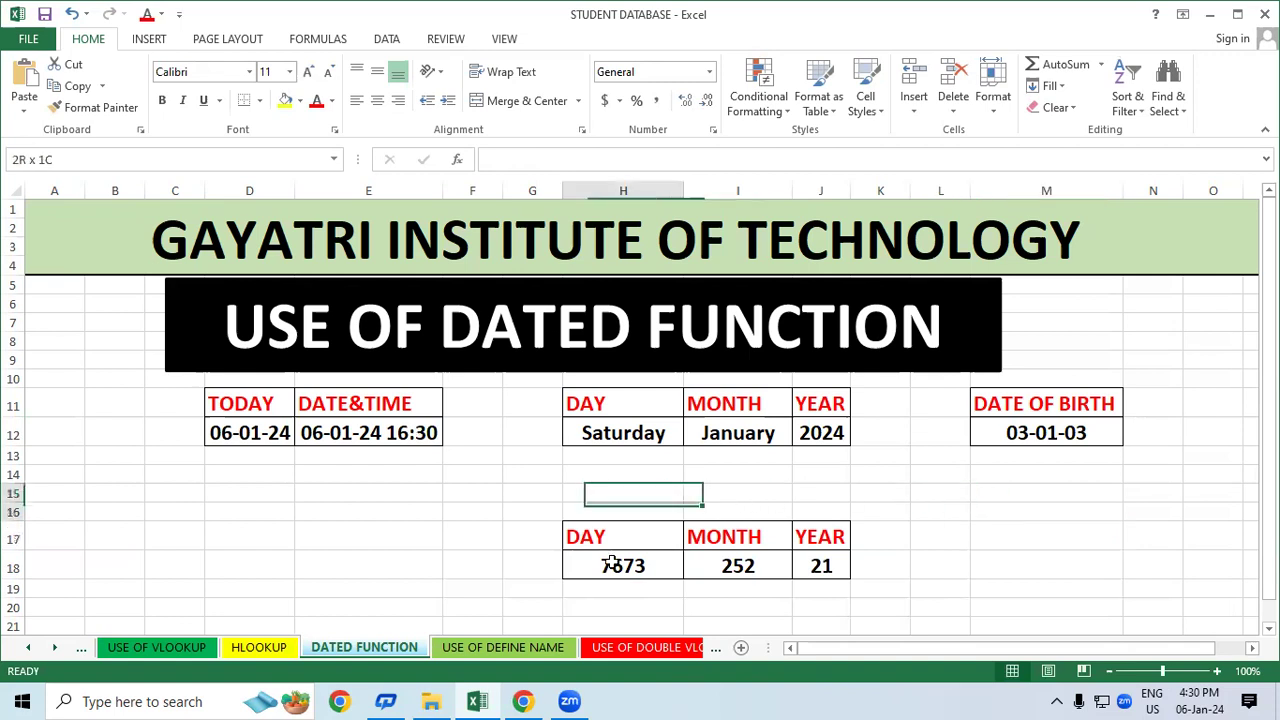
drag(625, 512, 625, 540)
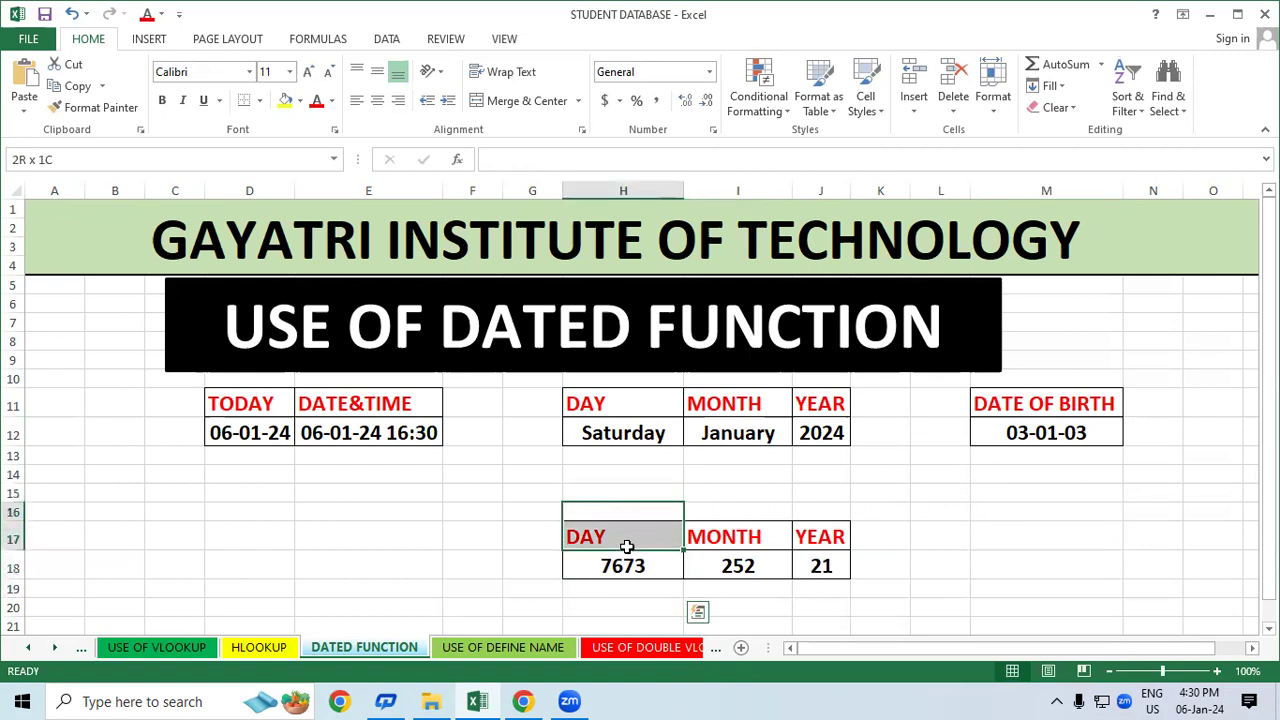
drag(738, 510, 740, 565)
drag(821, 460, 843, 537)
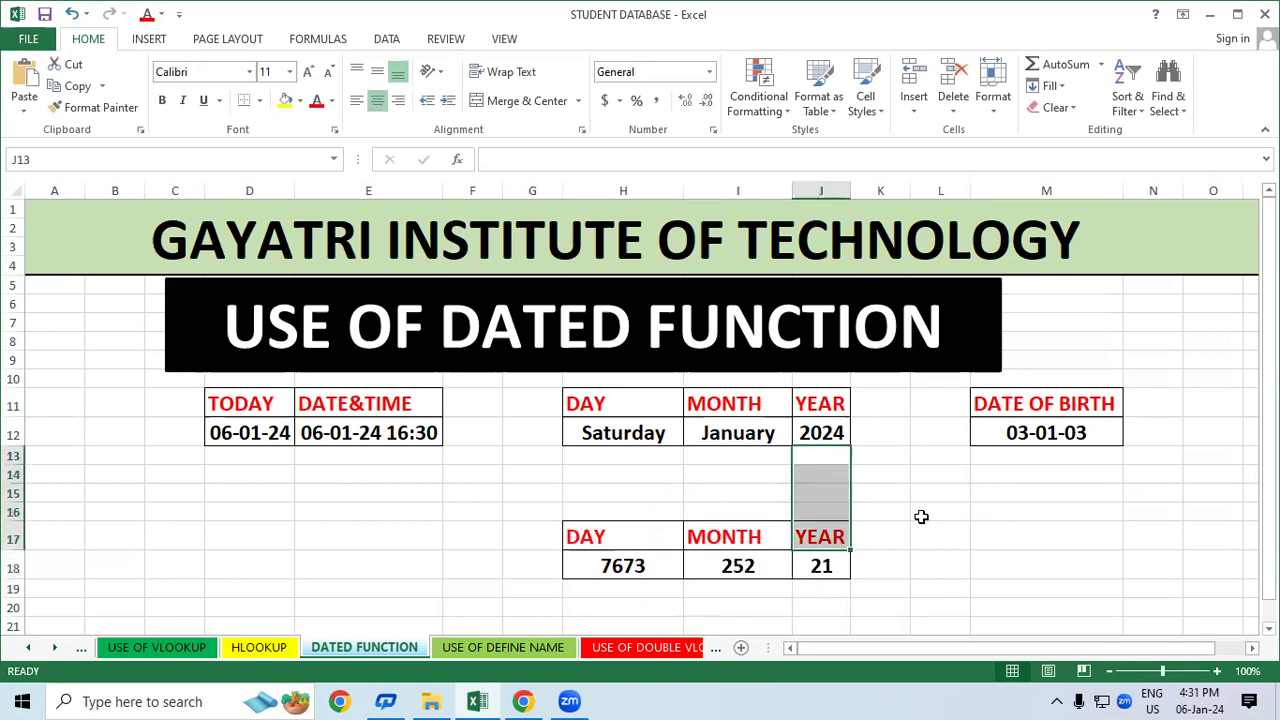
click(1020, 509)
click(841, 530)
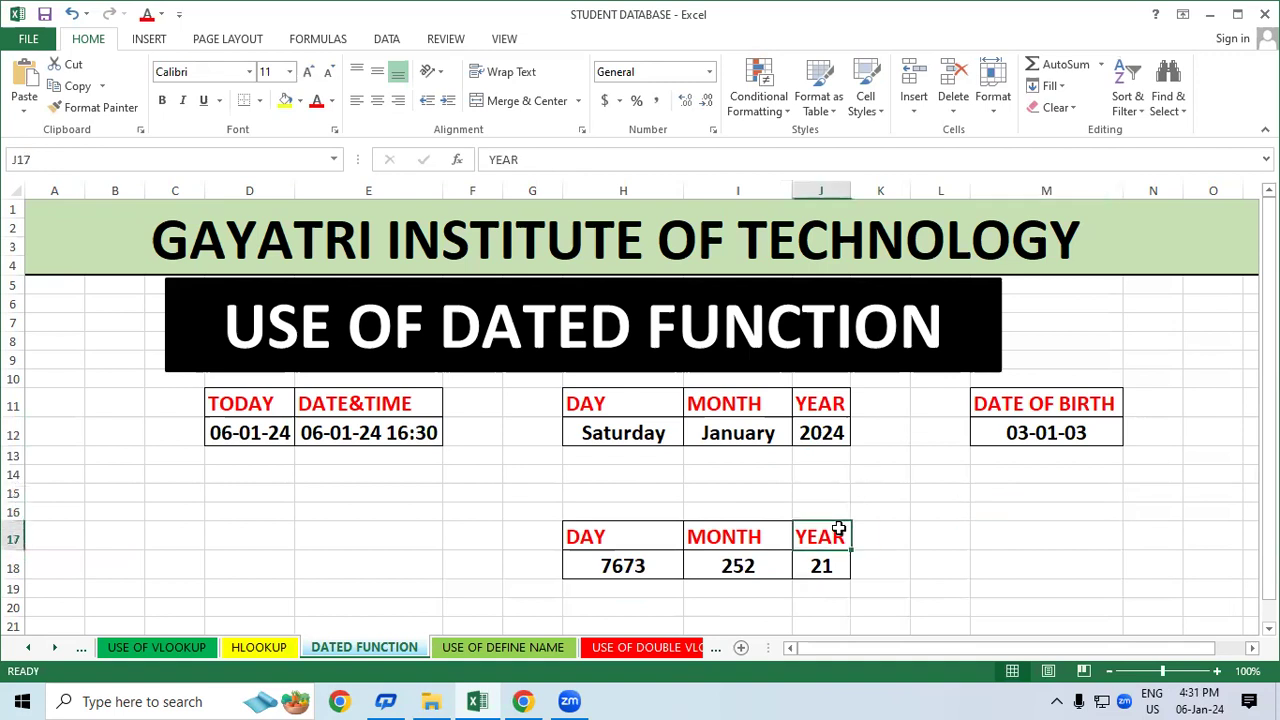
click(745, 541)
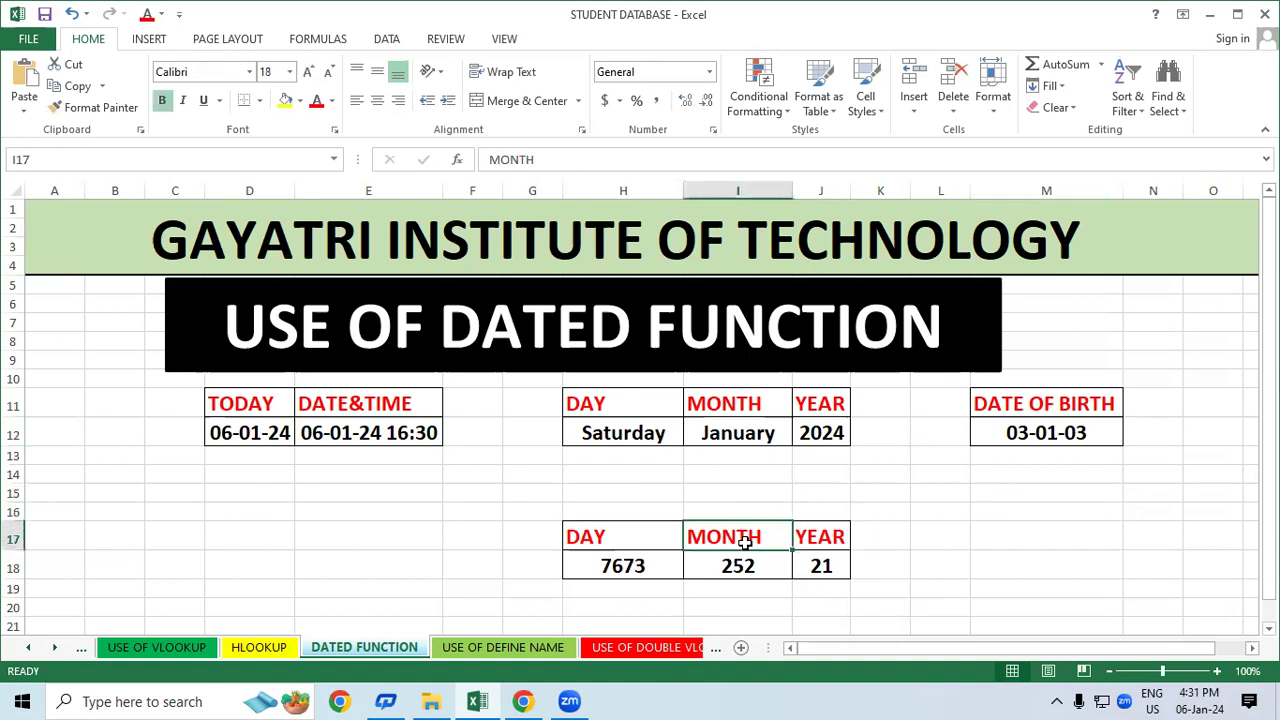
click(632, 536)
drag(834, 541, 668, 548)
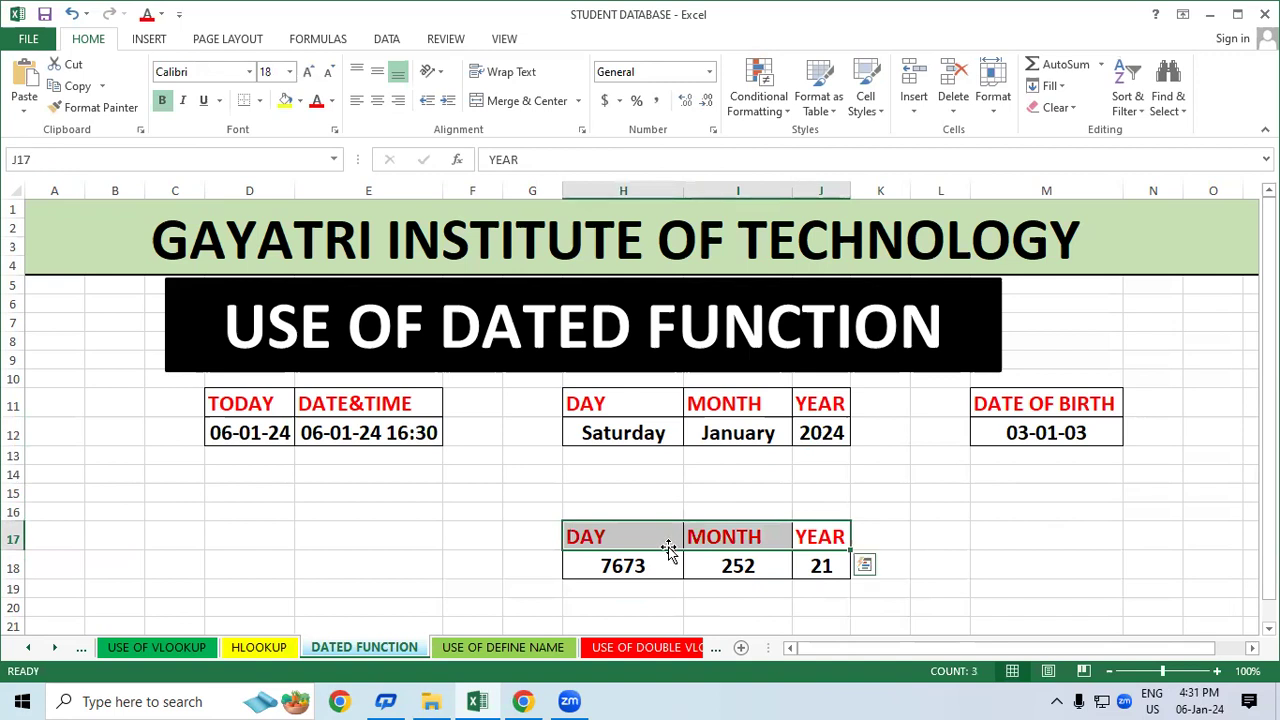
click(1015, 516)
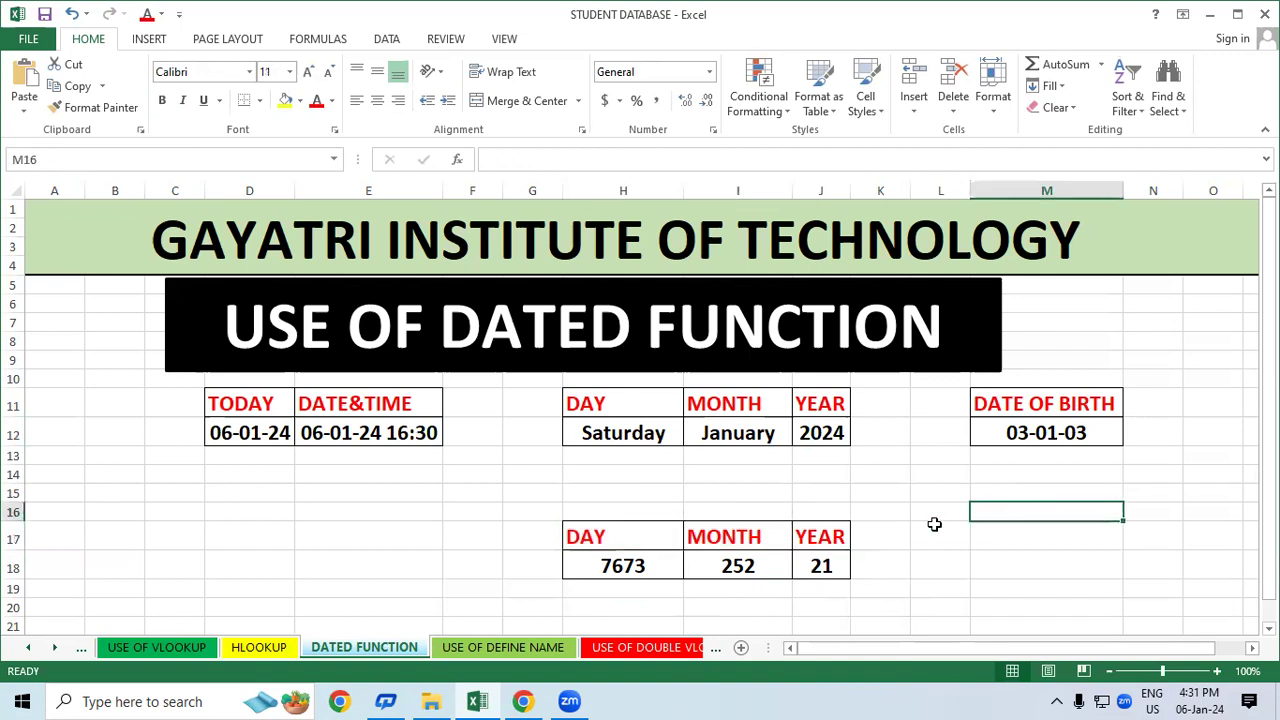
click(834, 538)
click(1050, 556)
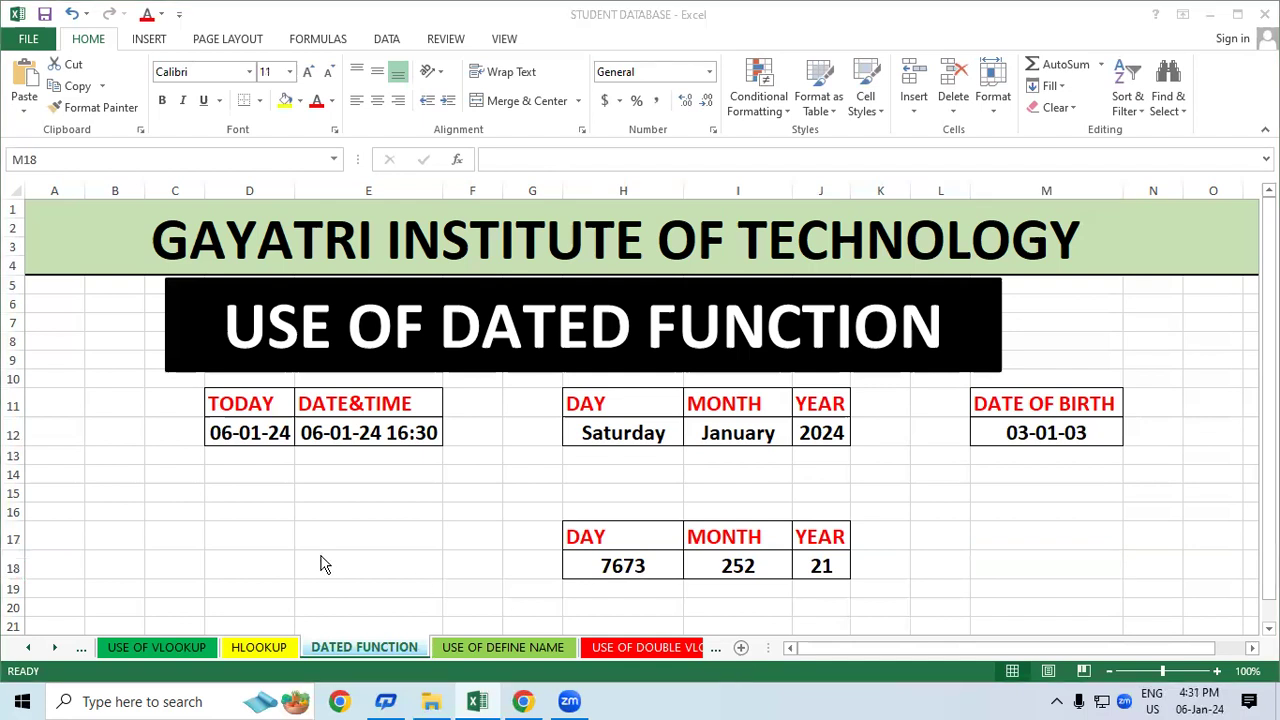
click(233, 487)
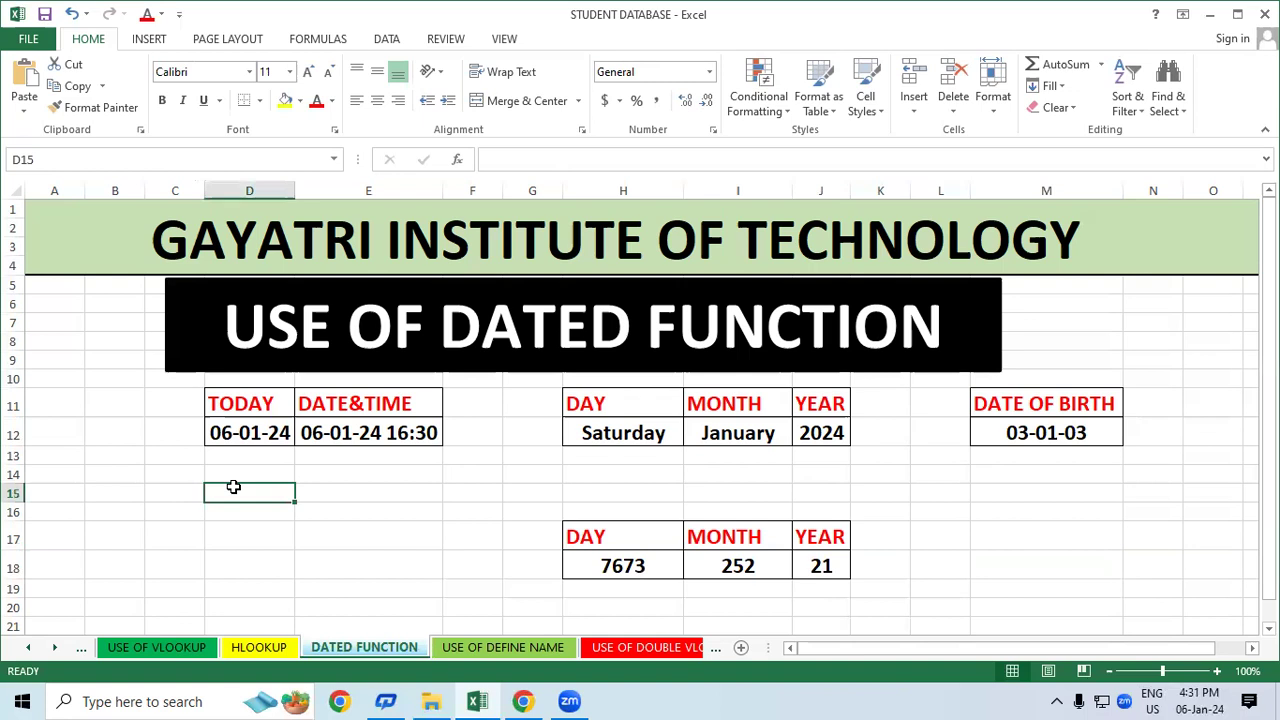
click(343, 537)
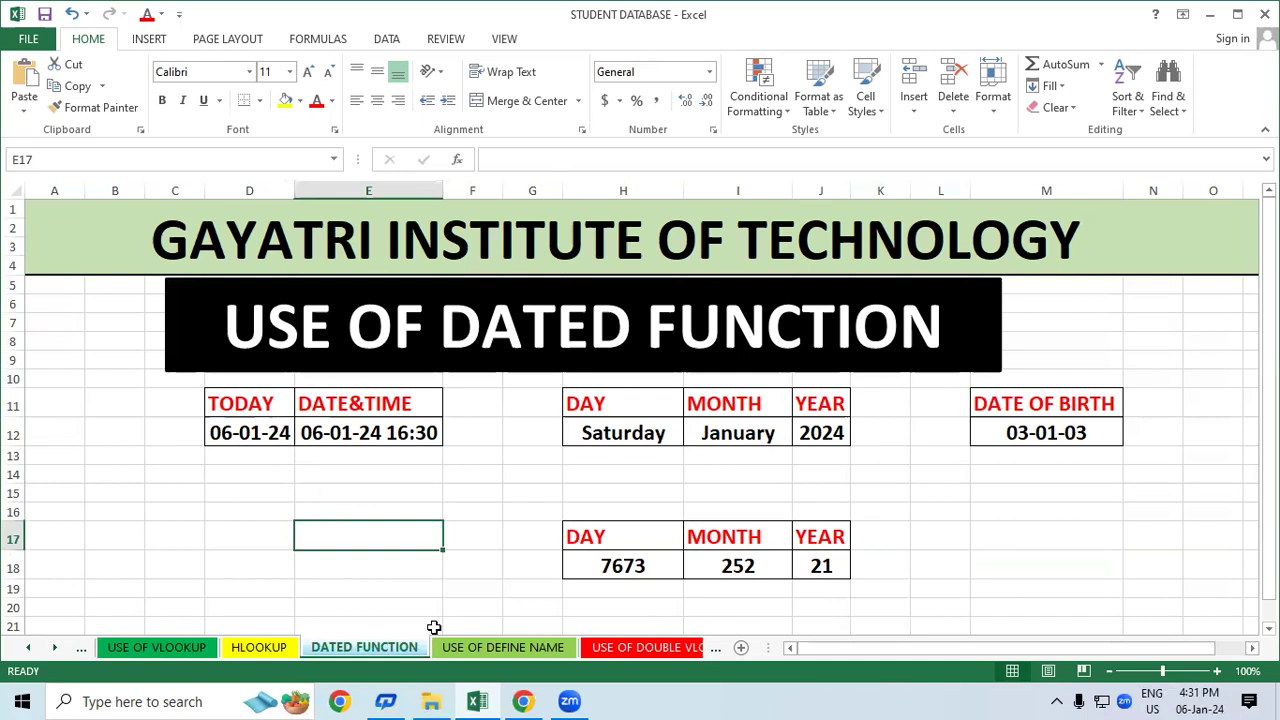
click(175, 493)
click(349, 500)
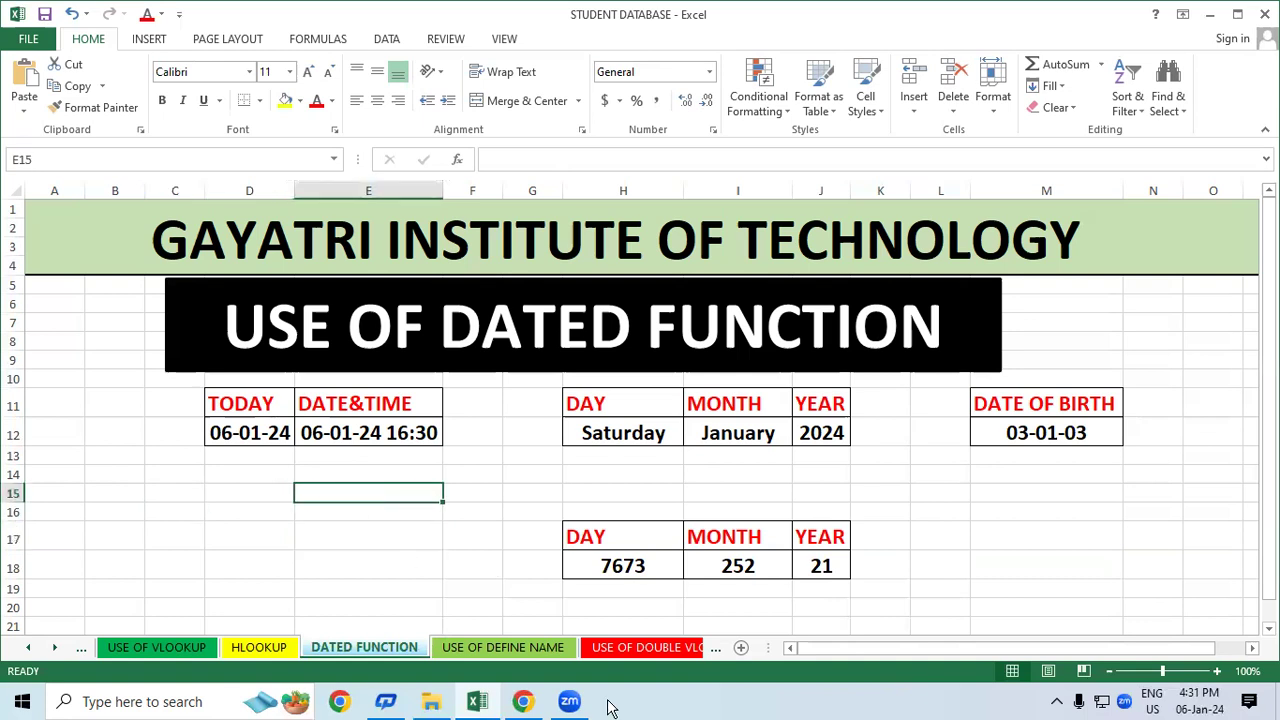